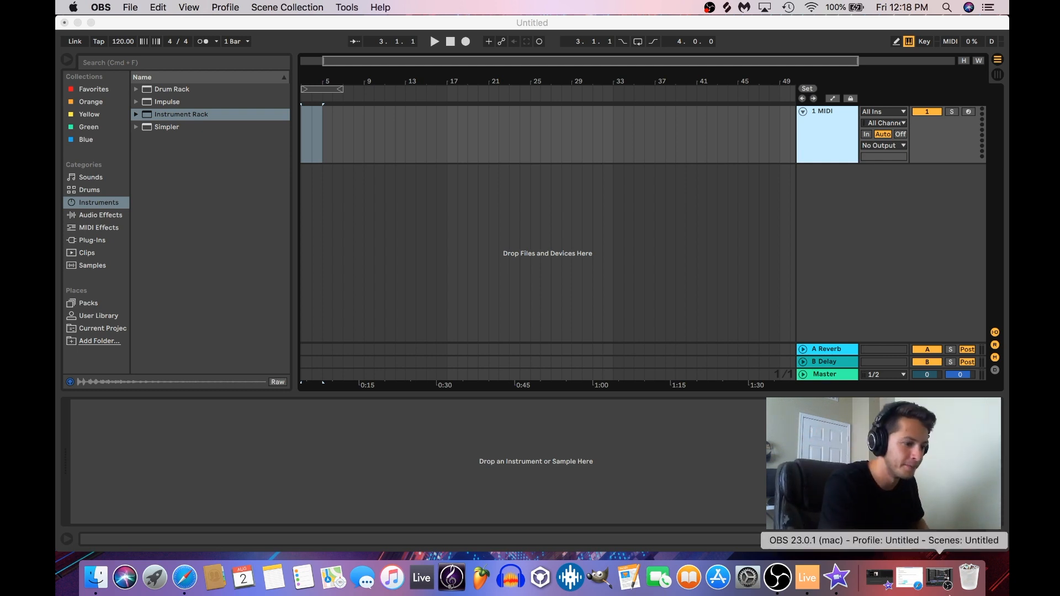
# Bring up the Live Lite features page in Safari, review its track limits, and return to the Live set
pyautogui.click(903, 565)
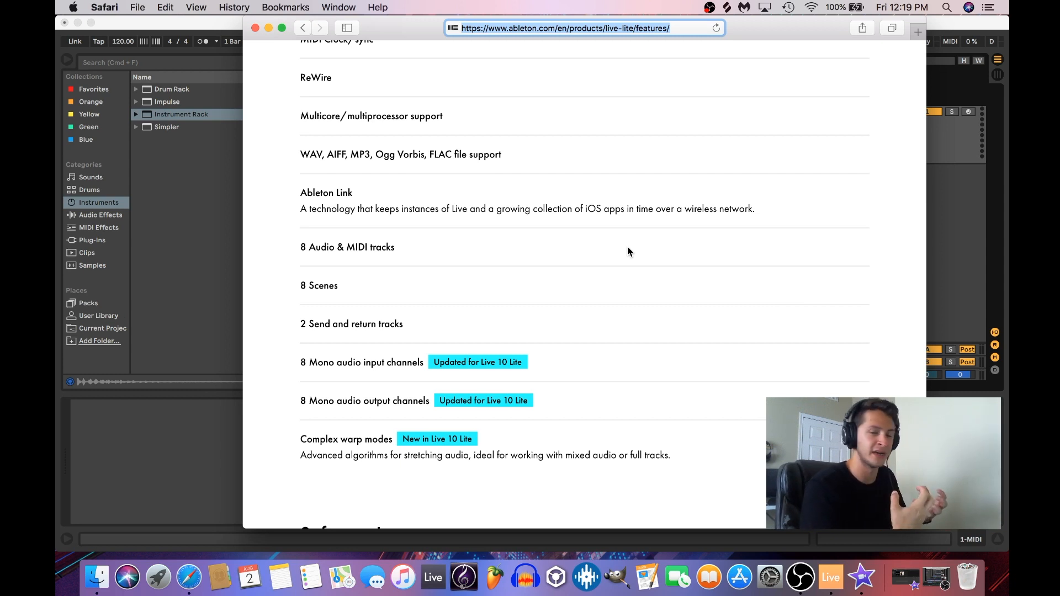
pyautogui.click(269, 28)
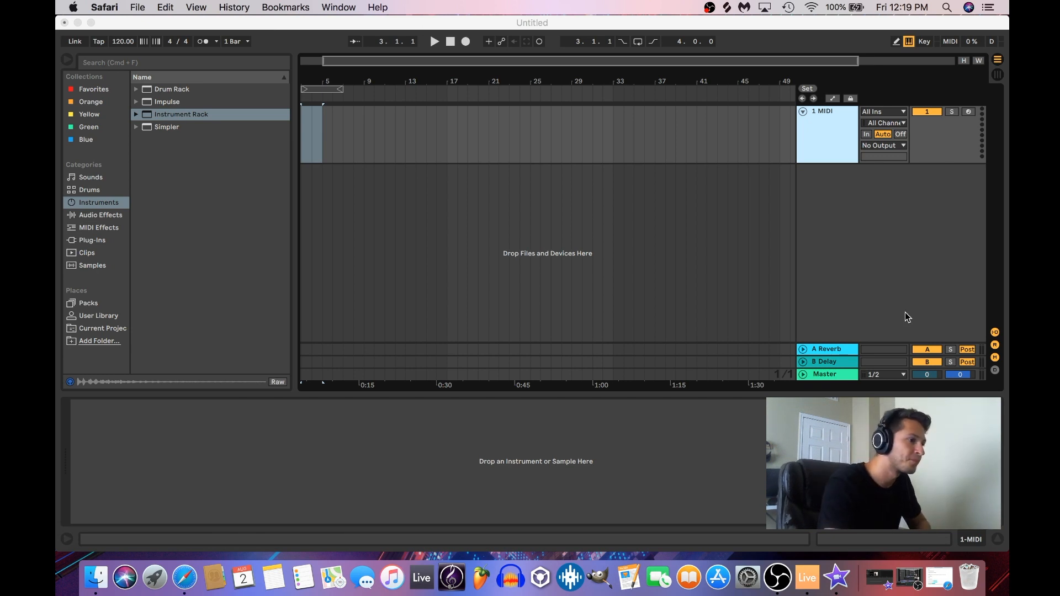
pyautogui.click(642, 44)
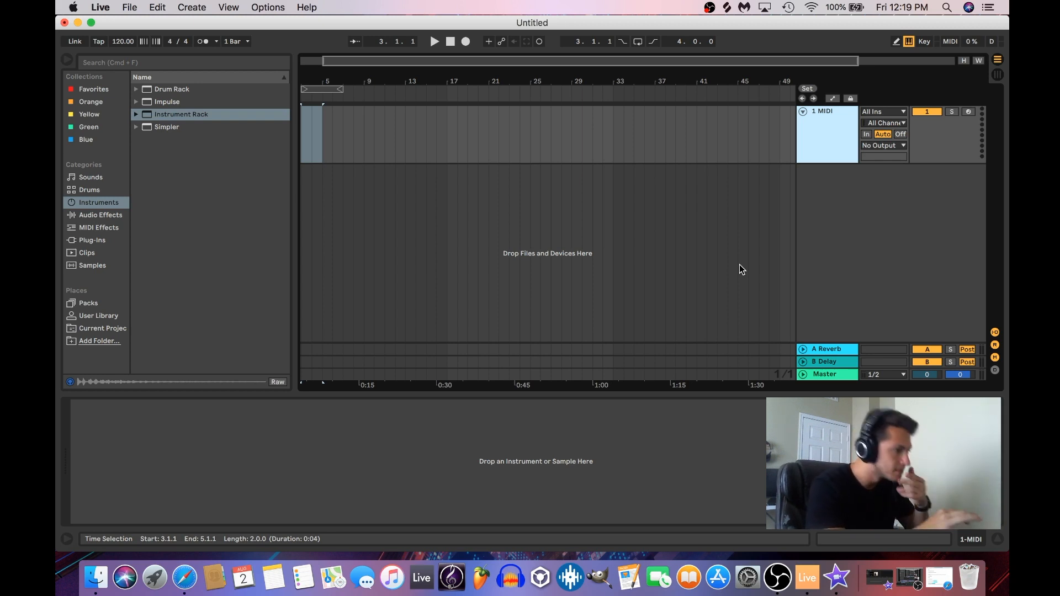
# Insert MIDI tracks below the existing one until the set holds eight
pyautogui.rightClick(837, 187)
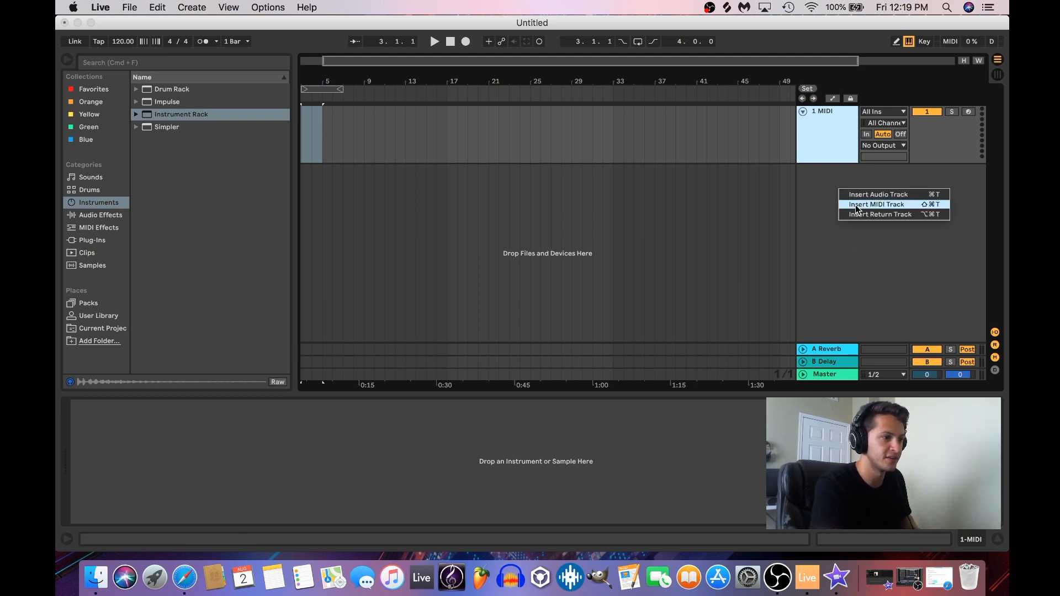
pyautogui.click(810, 188)
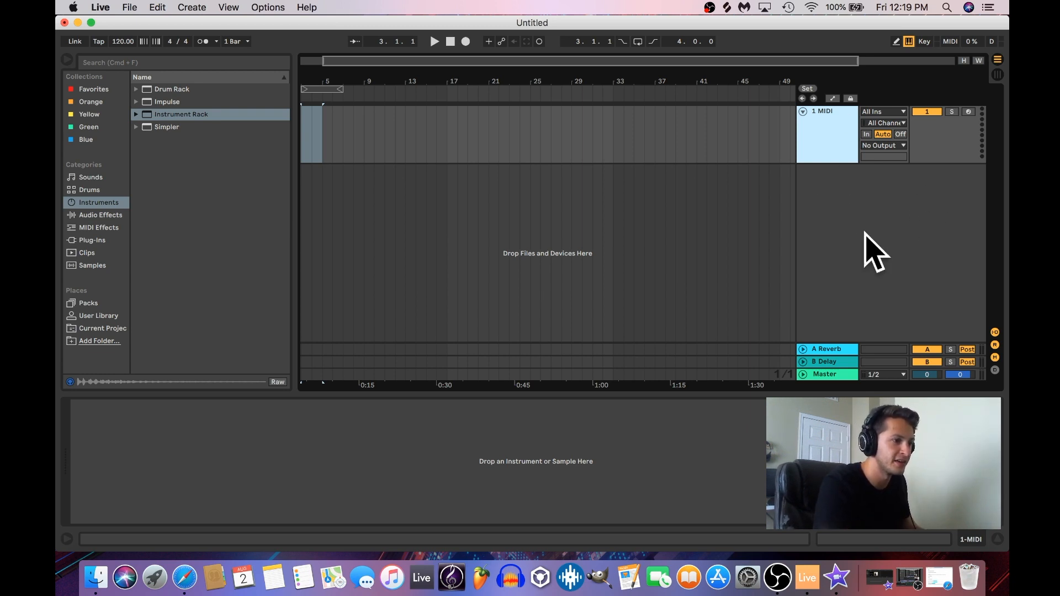
pyautogui.rightClick(869, 192)
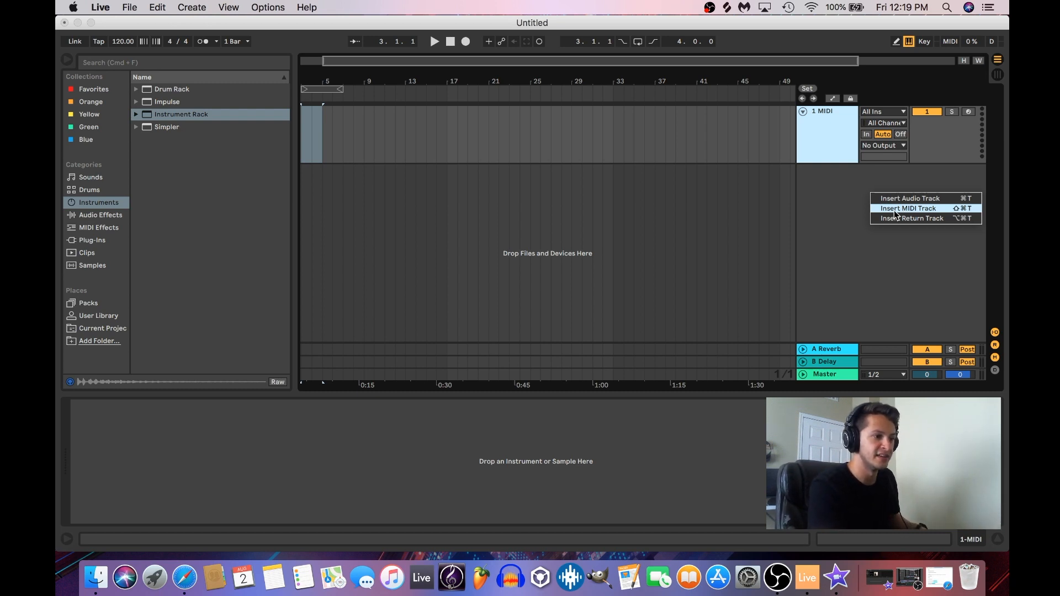
pyautogui.click(893, 210)
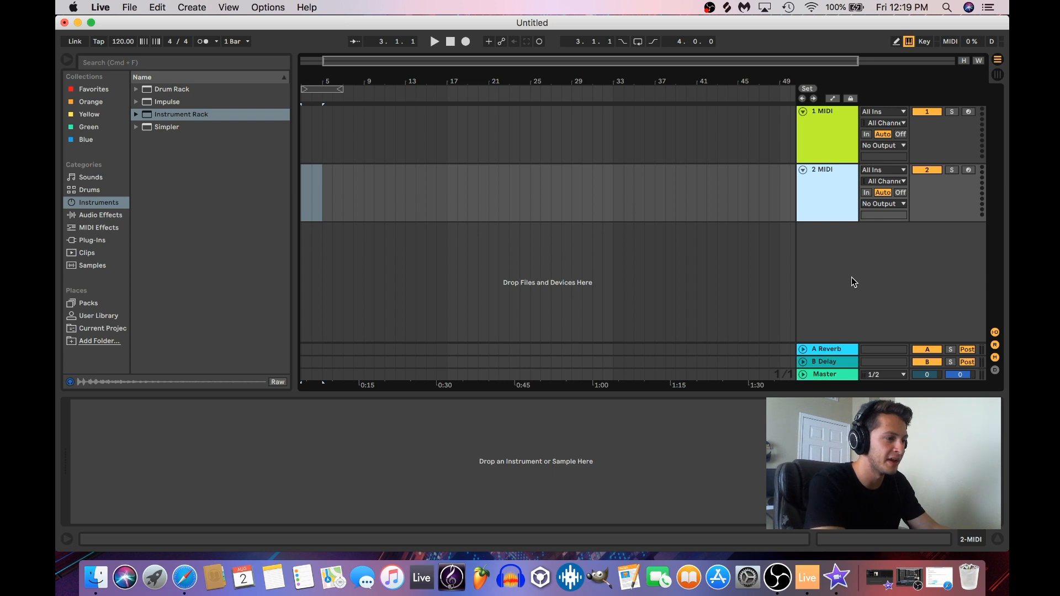
pyautogui.press('super+shift+t')
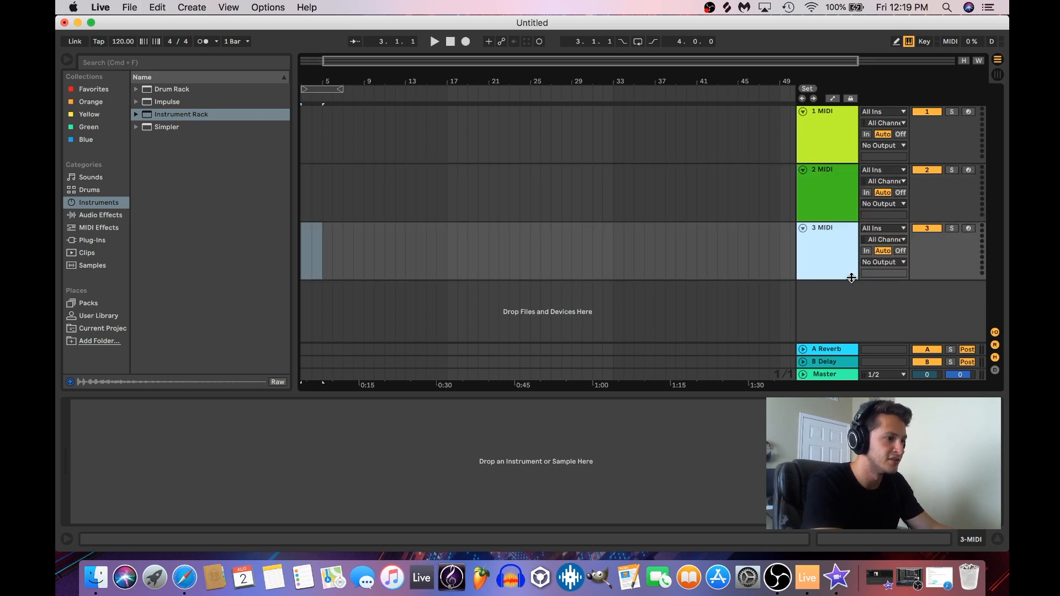
pyautogui.press('super+shift+t')
pyautogui.press('super+shift+t')
pyautogui.press('super+shift+t')
pyautogui.press('super+shift+t')
pyautogui.press('super+shift+t')
pyautogui.press('super+shift+t')
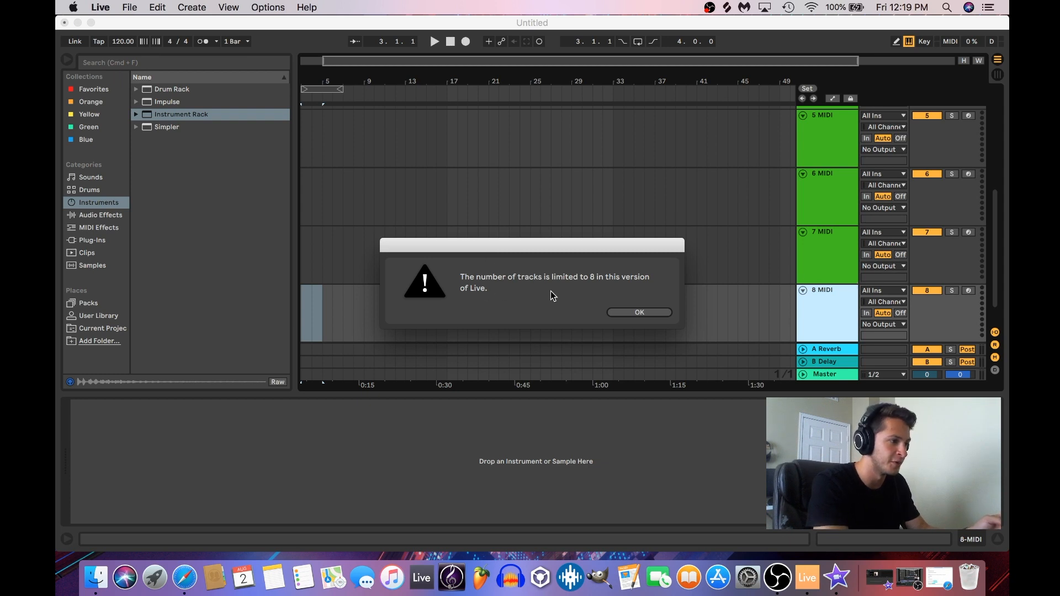
pyautogui.click(630, 312)
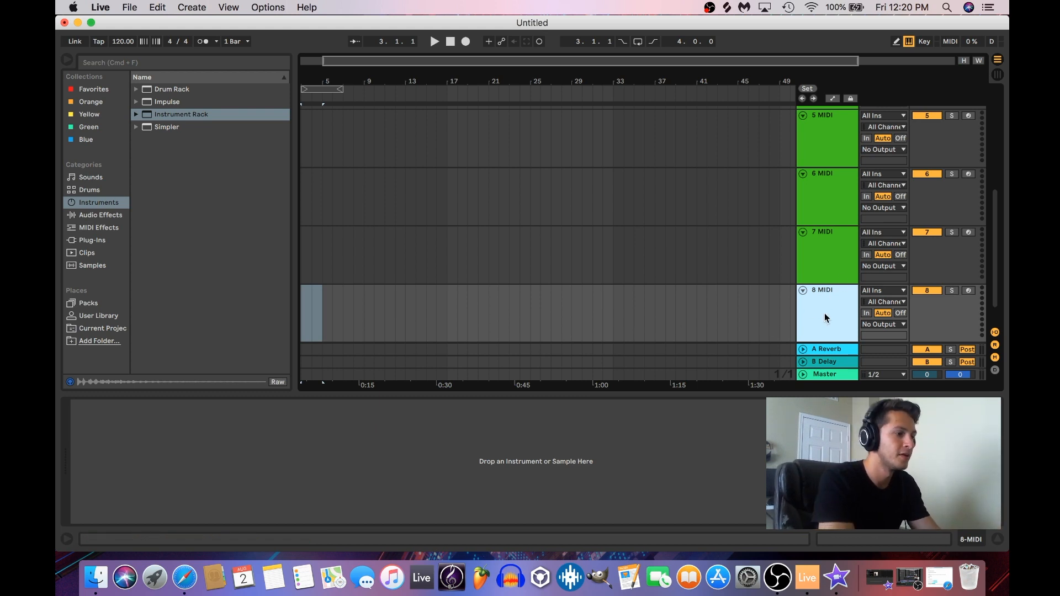
# Load an Instrument Rack onto track 8 and place a Drum Rack inside it
pyautogui.scroll(-2, 828, 308)
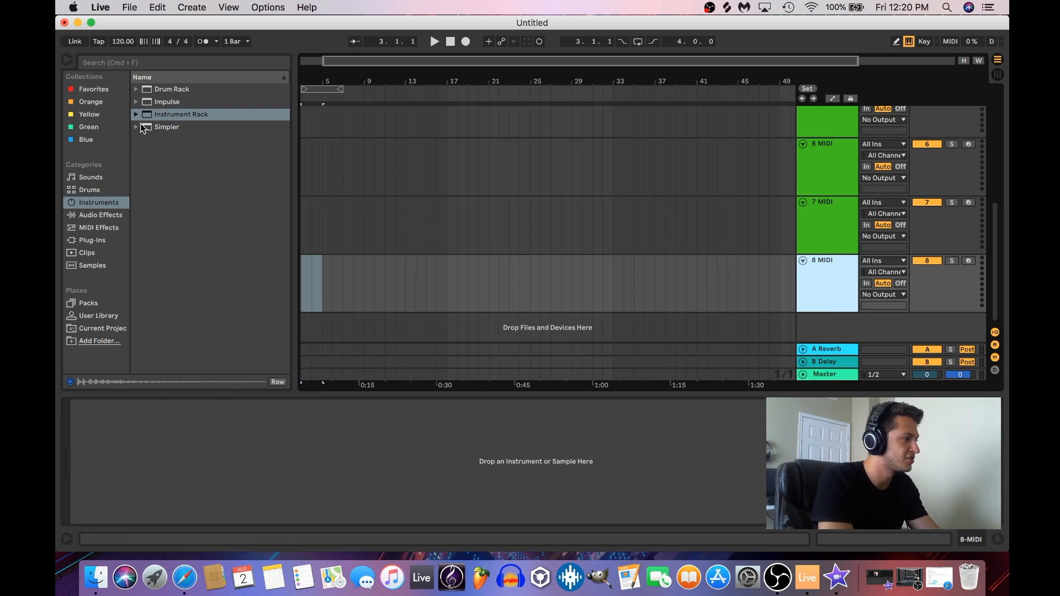
pyautogui.click(172, 116)
pyautogui.moveTo(396, 270); pyautogui.dragTo(397, 271)
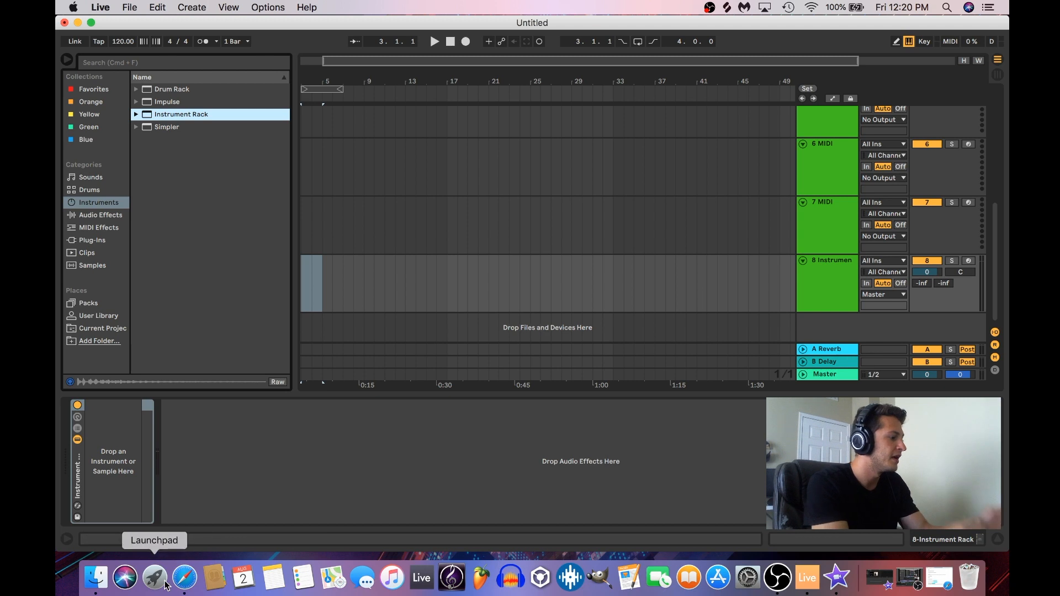
pyautogui.moveTo(160, 89); pyautogui.dragTo(117, 450)
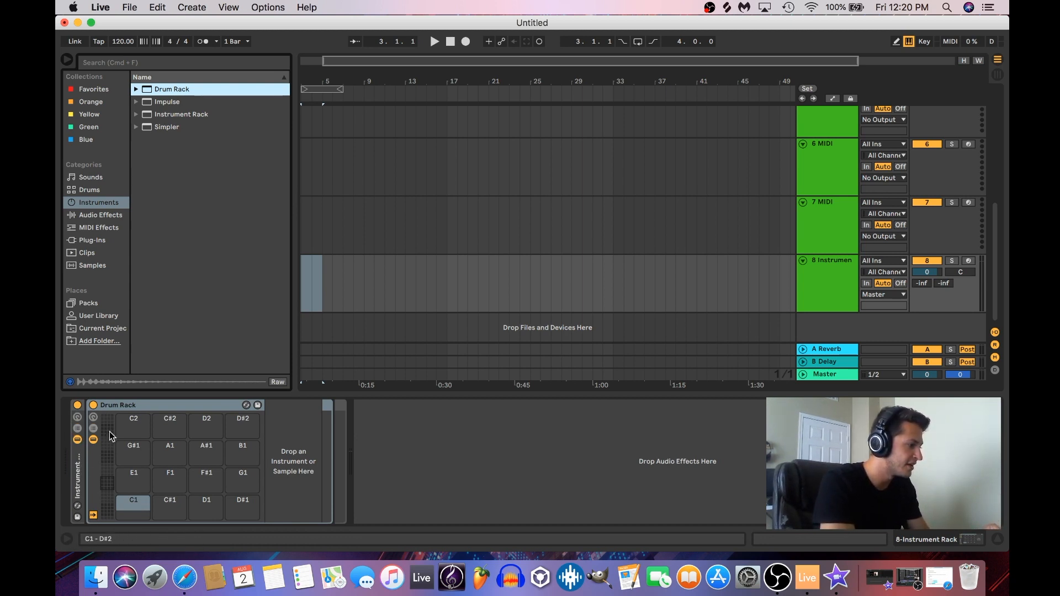
# Show the macro controls and the chain list of track 8's Instrument Rack, keeping its devices displayed
pyautogui.click(78, 417)
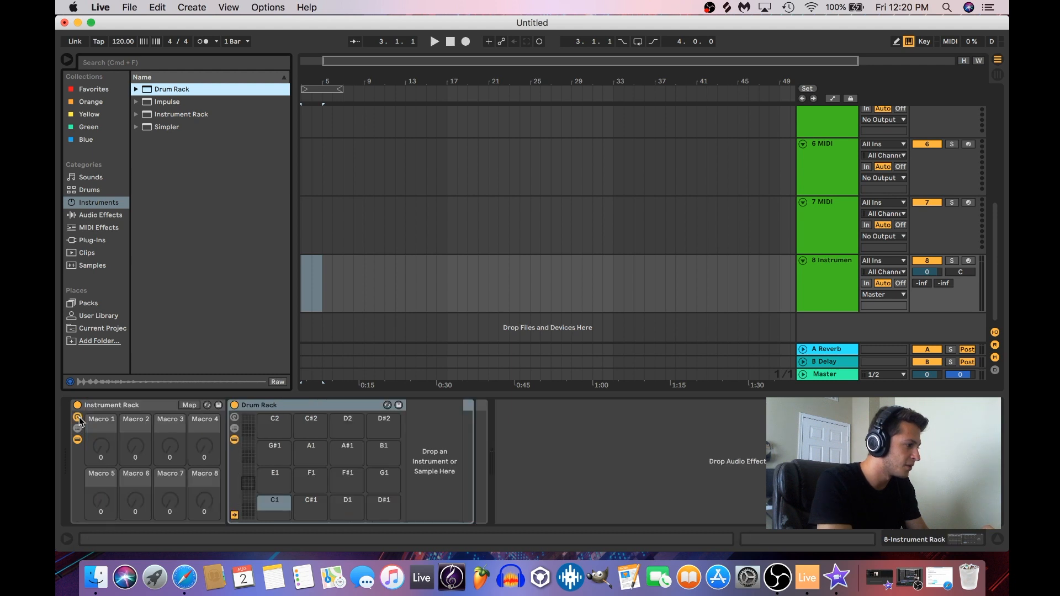
pyautogui.click(78, 439)
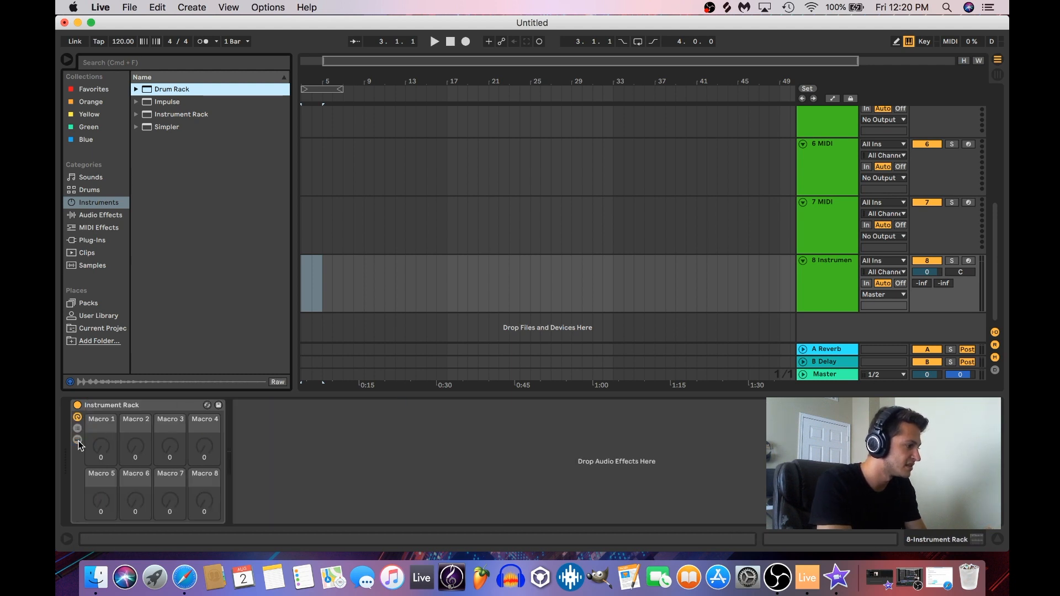
pyautogui.click(77, 440)
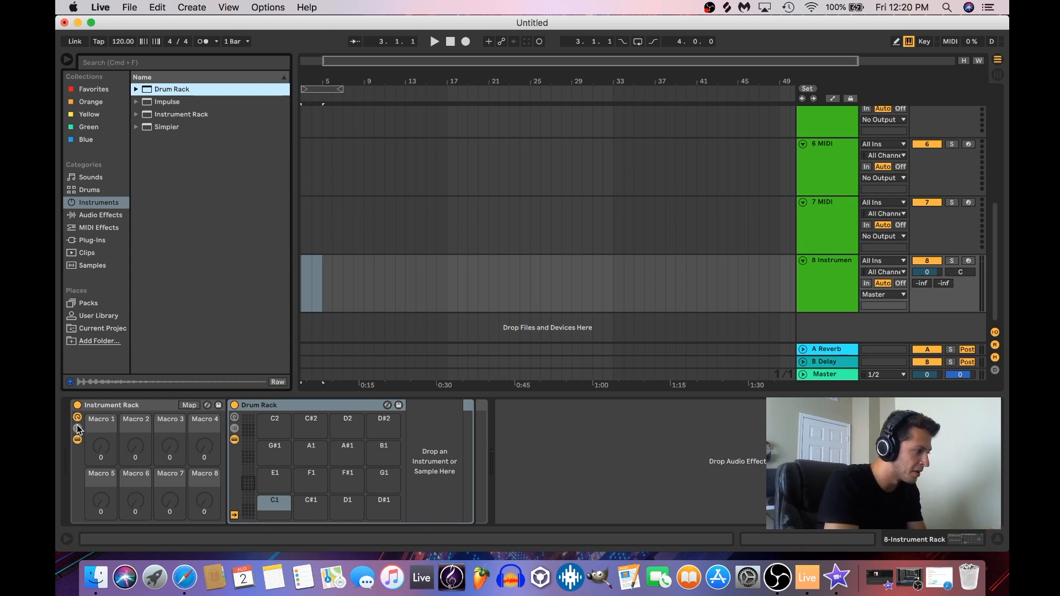
pyautogui.click(78, 428)
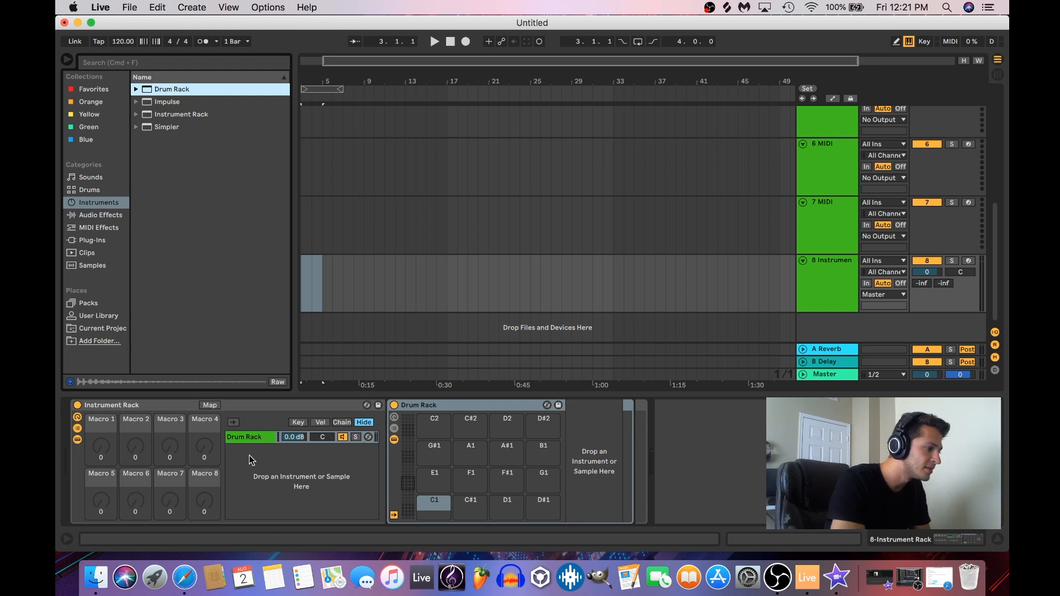
# Rename the Instrument Rack's Drum Rack chain to INTRO and add a duplicate of it named DROP
pyautogui.click(256, 441)
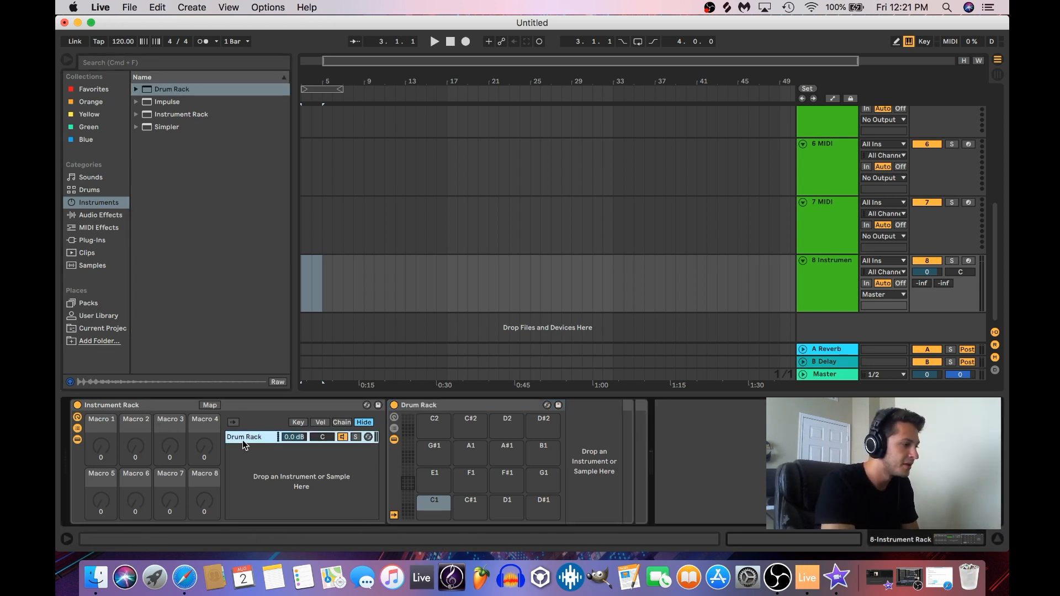
pyautogui.press('super+r')
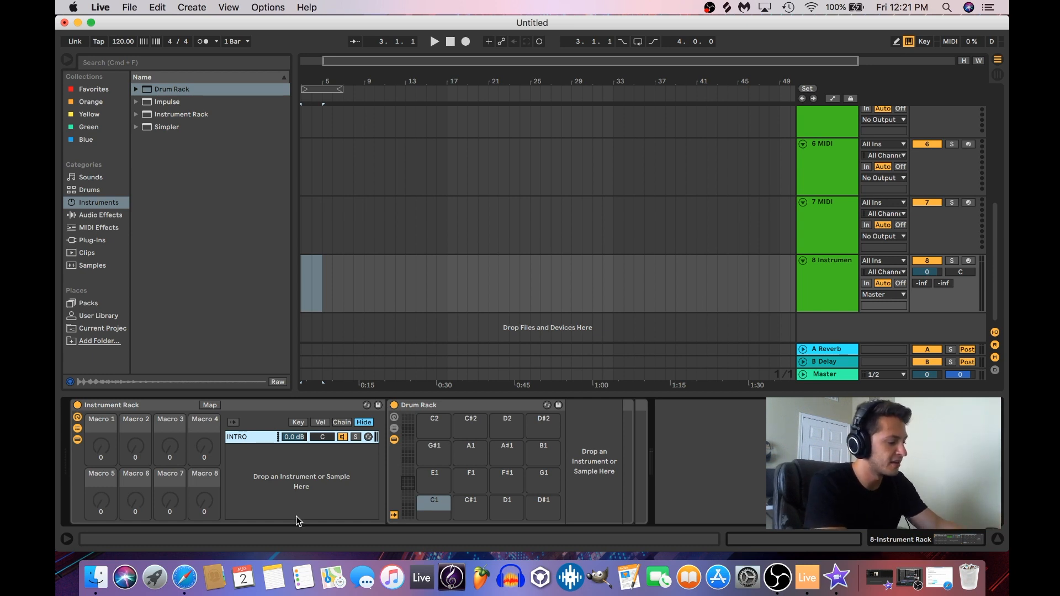
pyautogui.press('super+d')
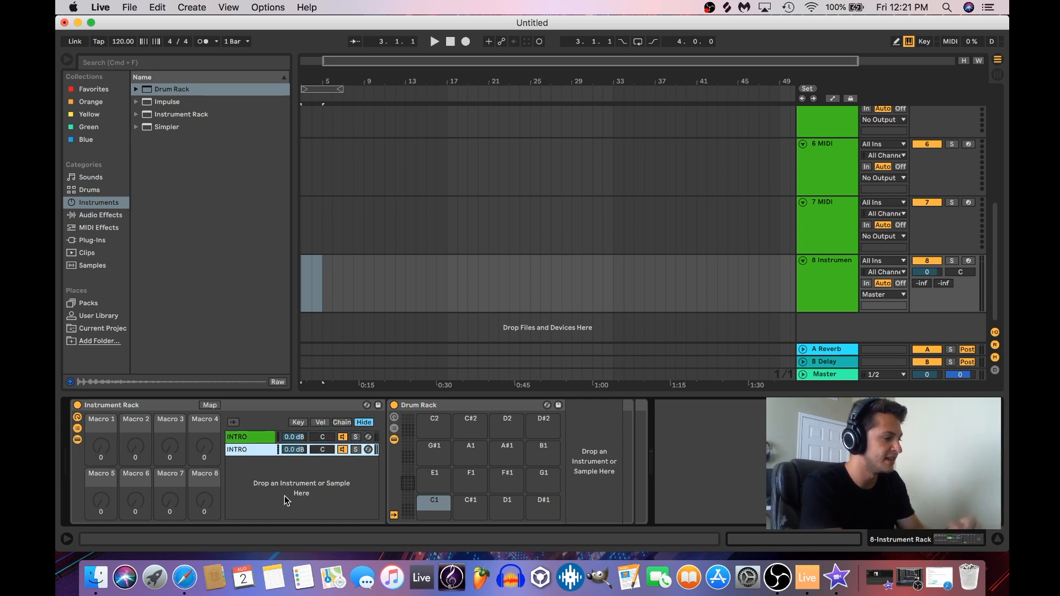
pyautogui.press('super+r')
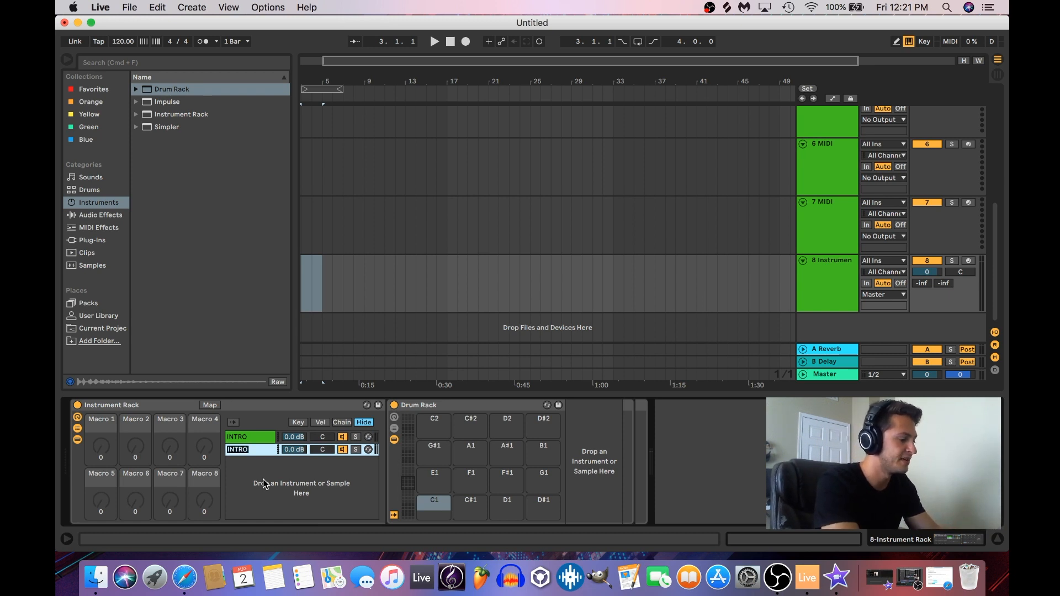
pyautogui.write('DROP')
pyautogui.press('Return')
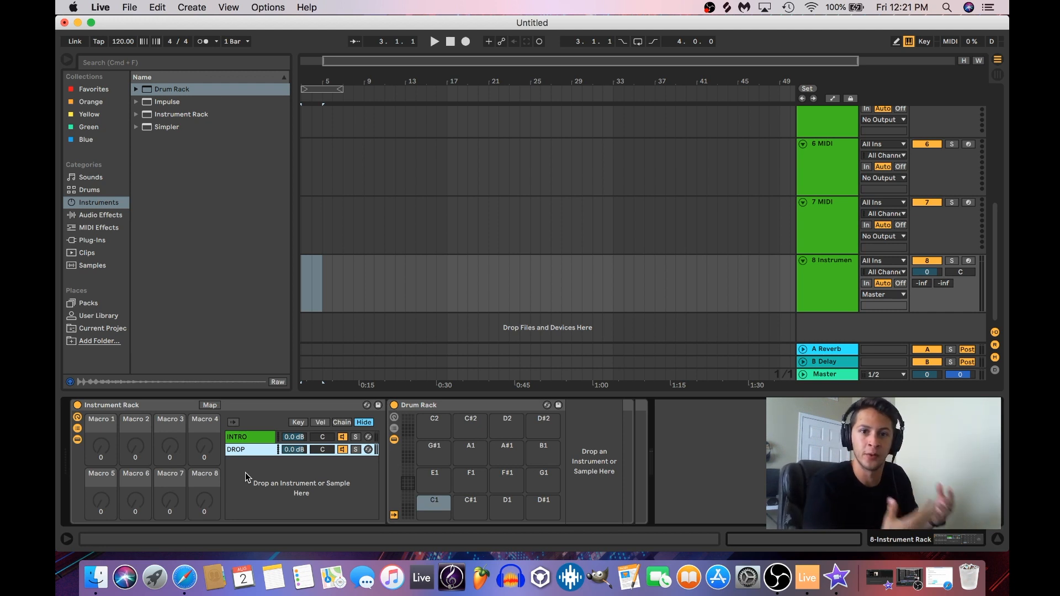
# Rename track 8 to DRUMS and fold it
pyautogui.click(850, 268)
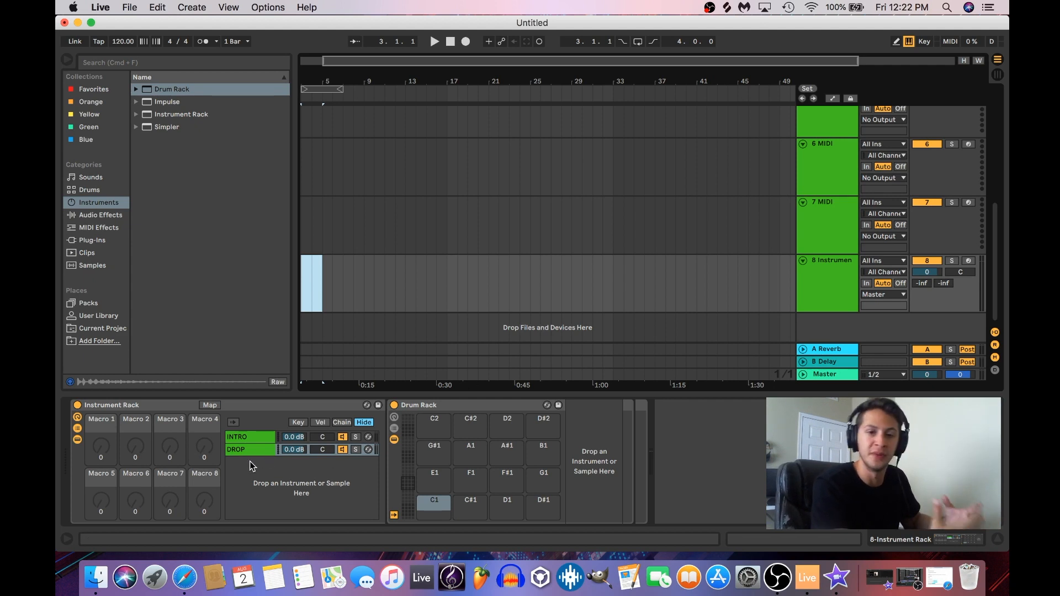
pyautogui.click(810, 305)
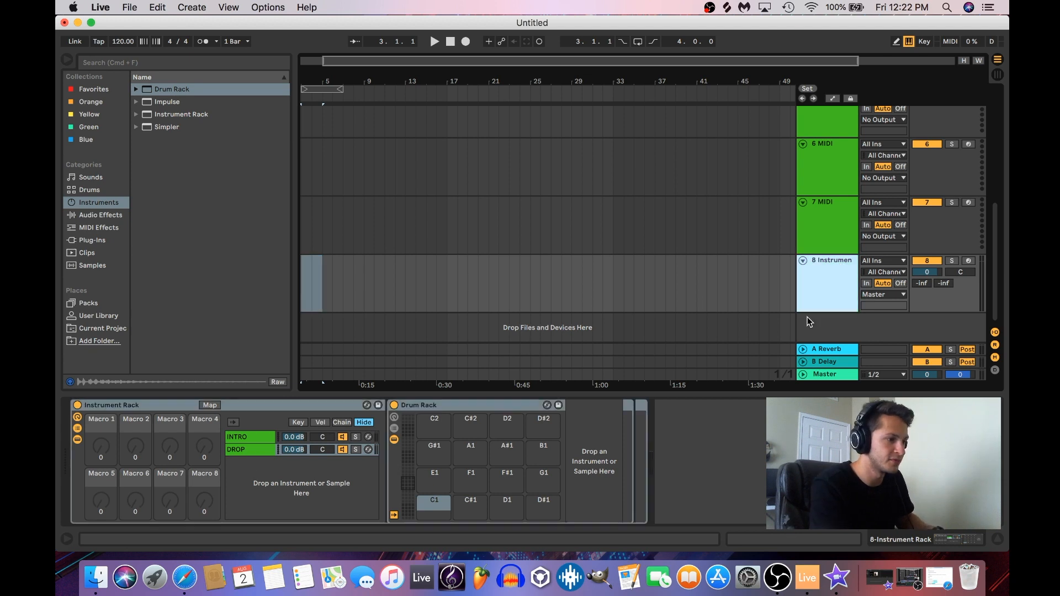
pyautogui.press('super+r')
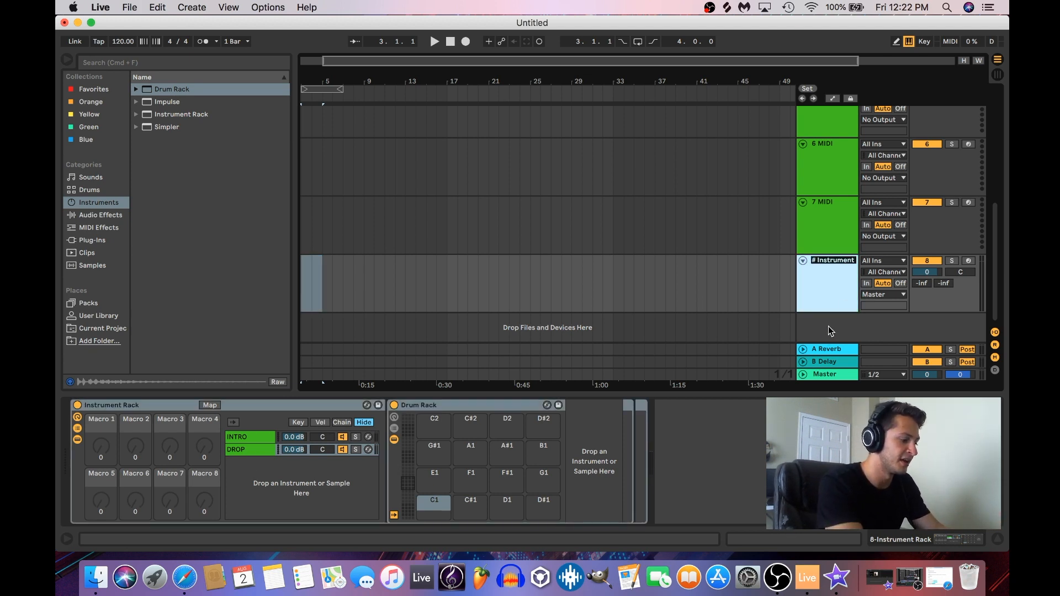
pyautogui.write('DRUMS')
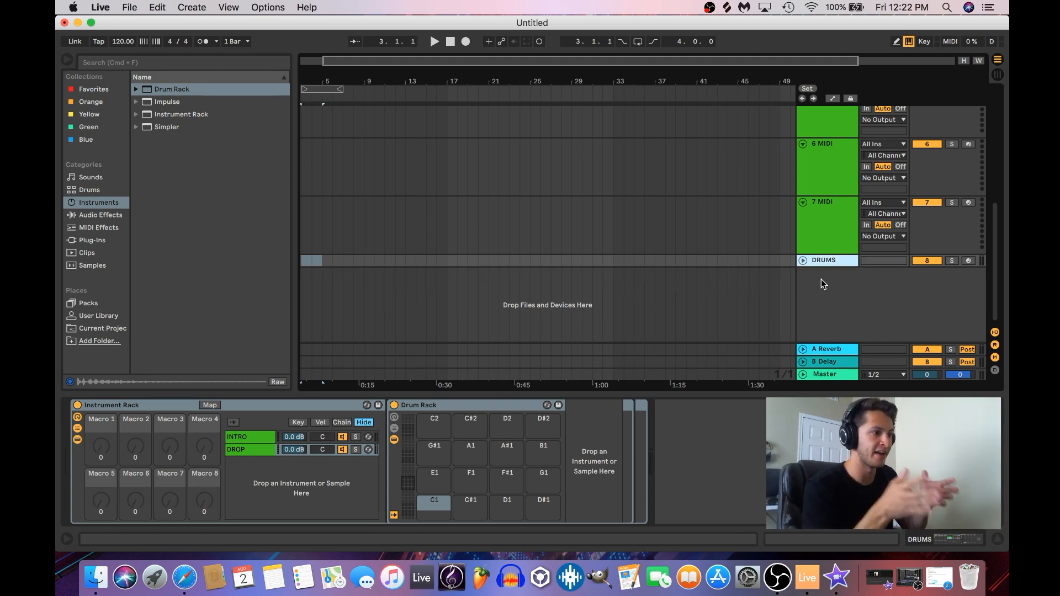
# Load a Drum Rack onto track 7 and put Cymatics - Lazer FX 1.wav from the User Library on its C3 pad
pyautogui.click(820, 224)
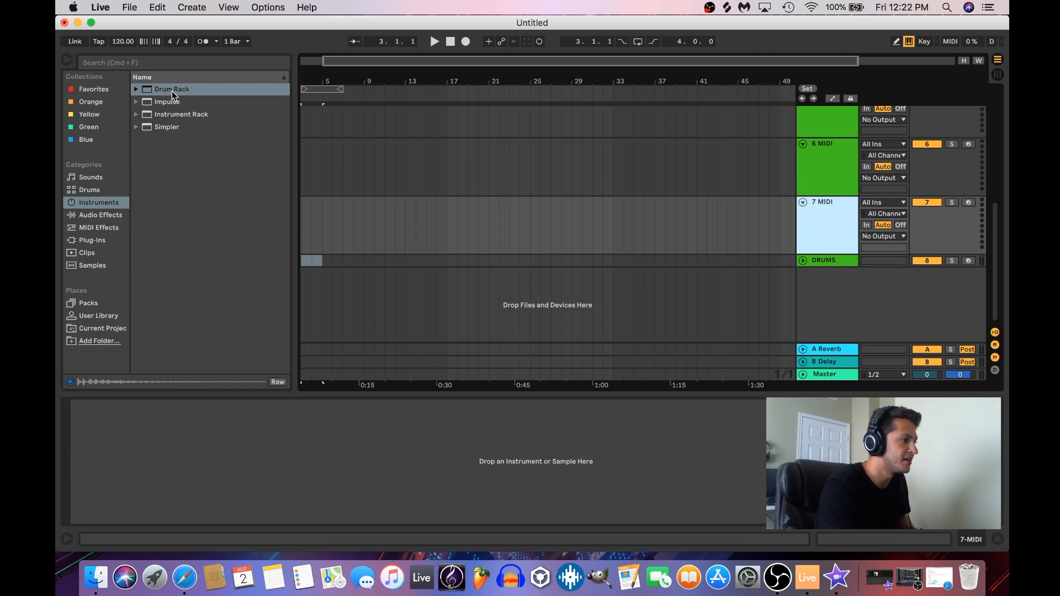
pyautogui.moveTo(171, 92); pyautogui.dragTo(280, 141)
pyautogui.moveTo(428, 233); pyautogui.dragTo(428, 233)
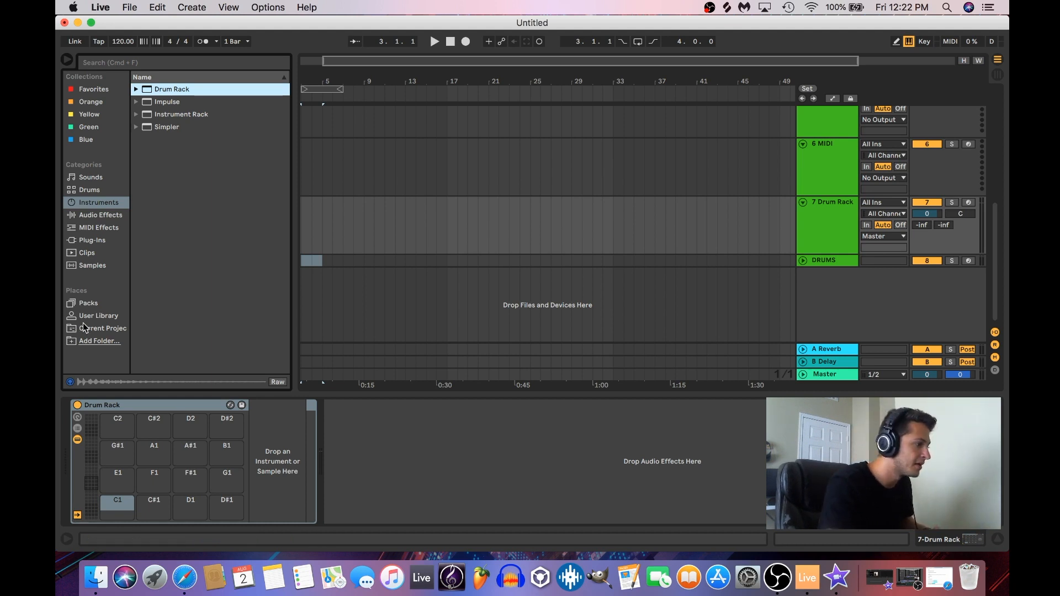
pyautogui.click(98, 315)
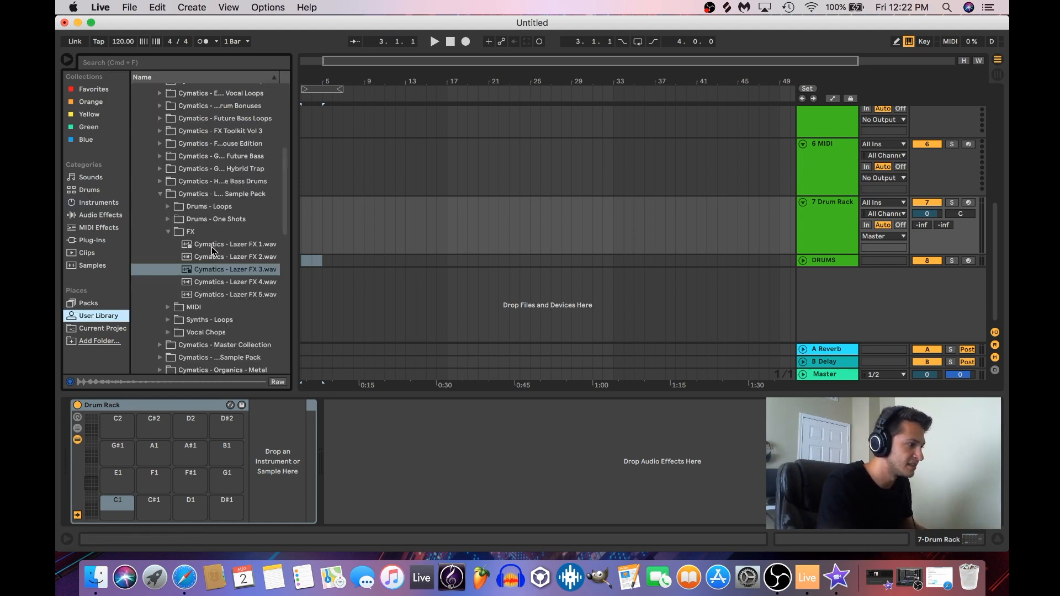
pyautogui.moveTo(215, 244); pyautogui.dragTo(115, 451)
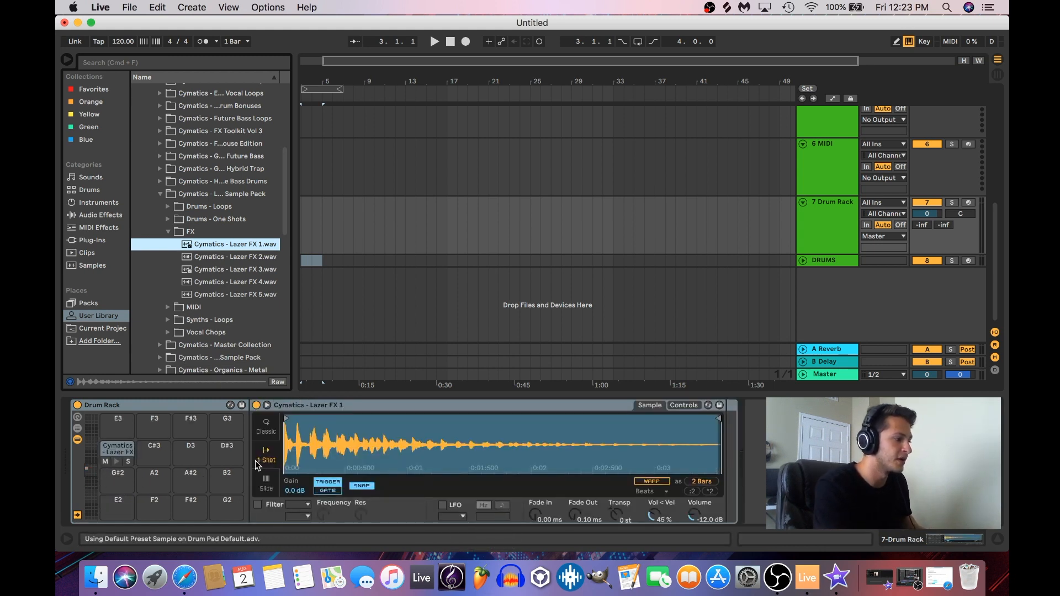
# Create a one-bar MIDI clip at the start of track 7 with a Lazer FX 1 note on its first beat, and audition it
pyautogui.click(303, 206)
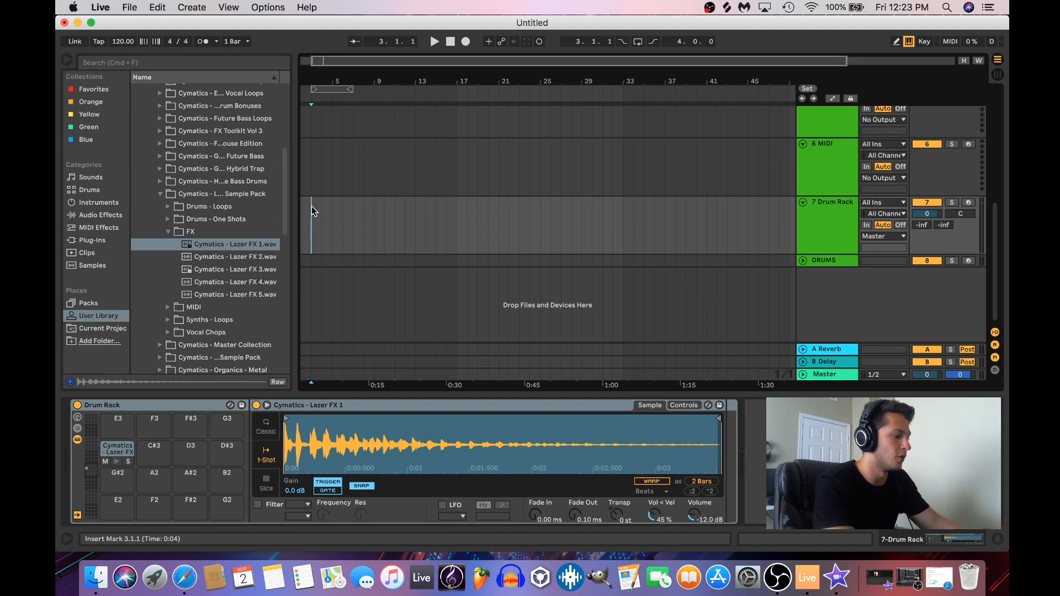
pyautogui.press('Home')
pyautogui.moveTo(304, 208); pyautogui.dragTo(307, 210)
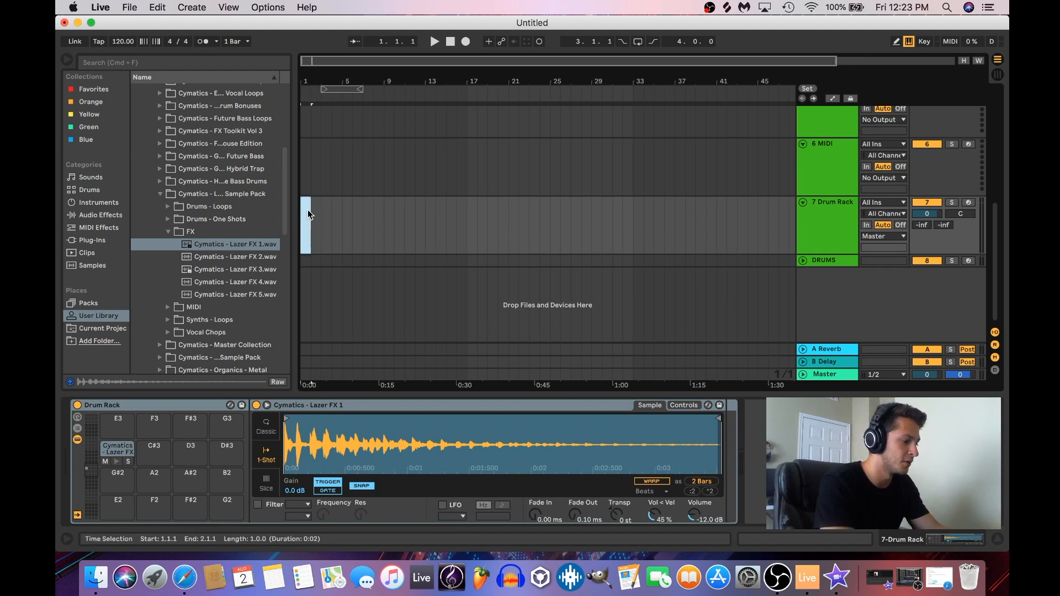
pyautogui.press('super+shift+m')
pyautogui.doubleClick(305, 450)
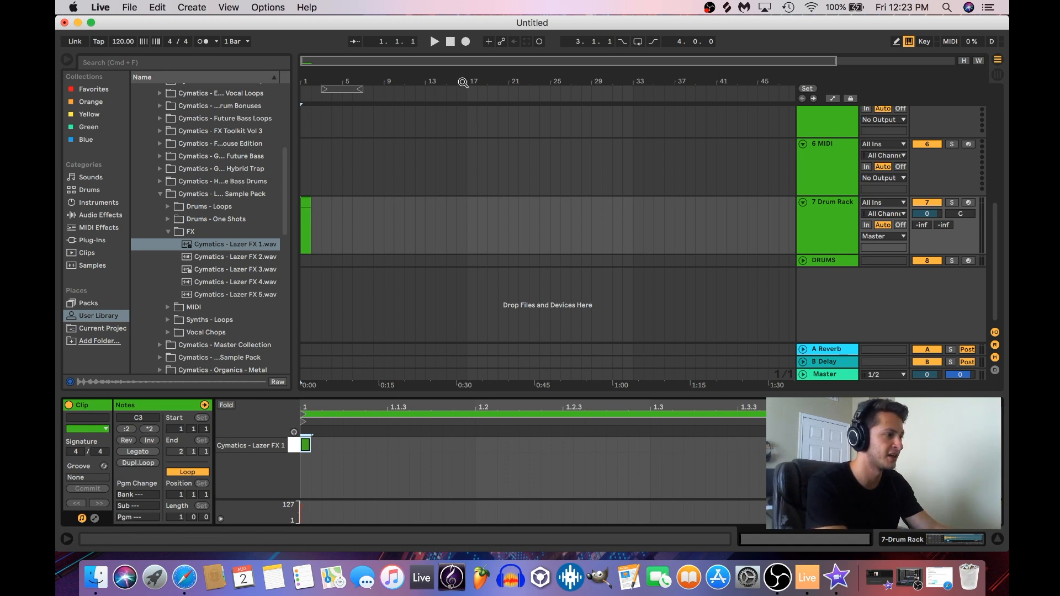
pyautogui.press('space')
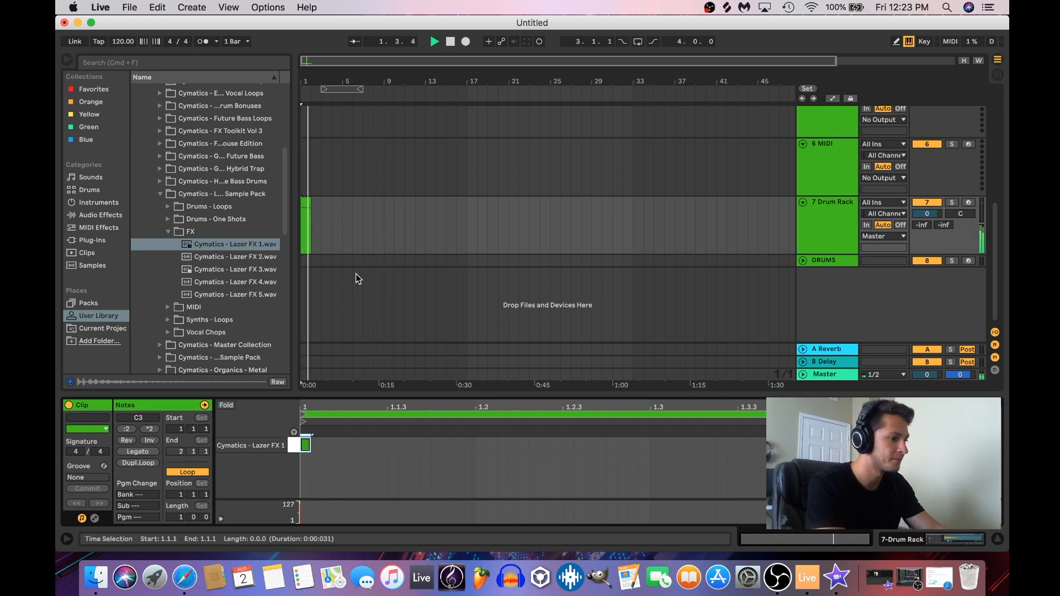
pyautogui.press('space')
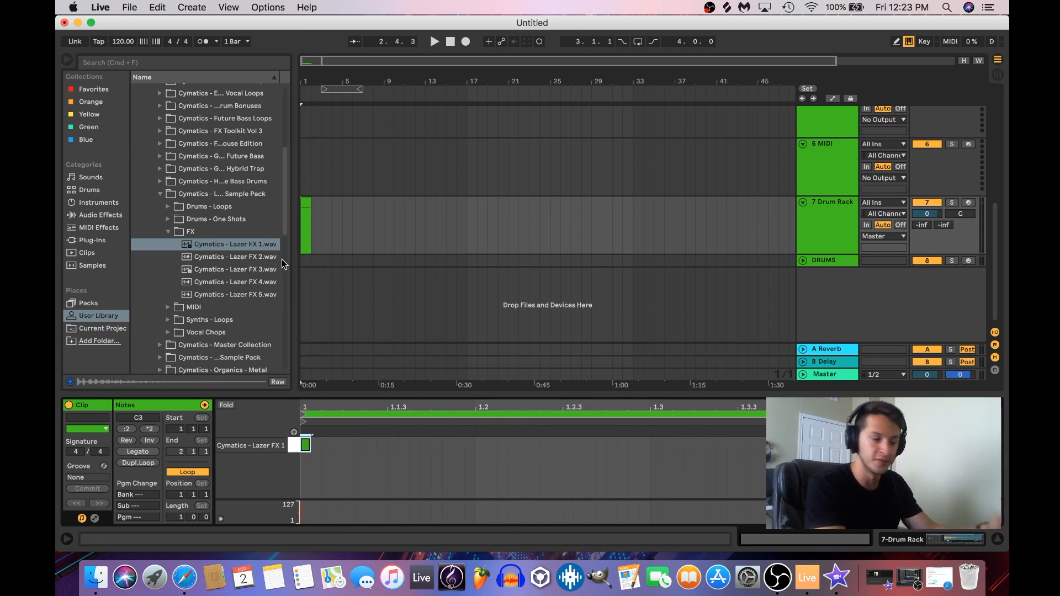
# Put Cymatics - Lazer FX 2.wav on track 7's D3 Drum Rack pad and Lazer FX 4.wav on its D#3 pad
pyautogui.hotkey('shift', 'Tab')
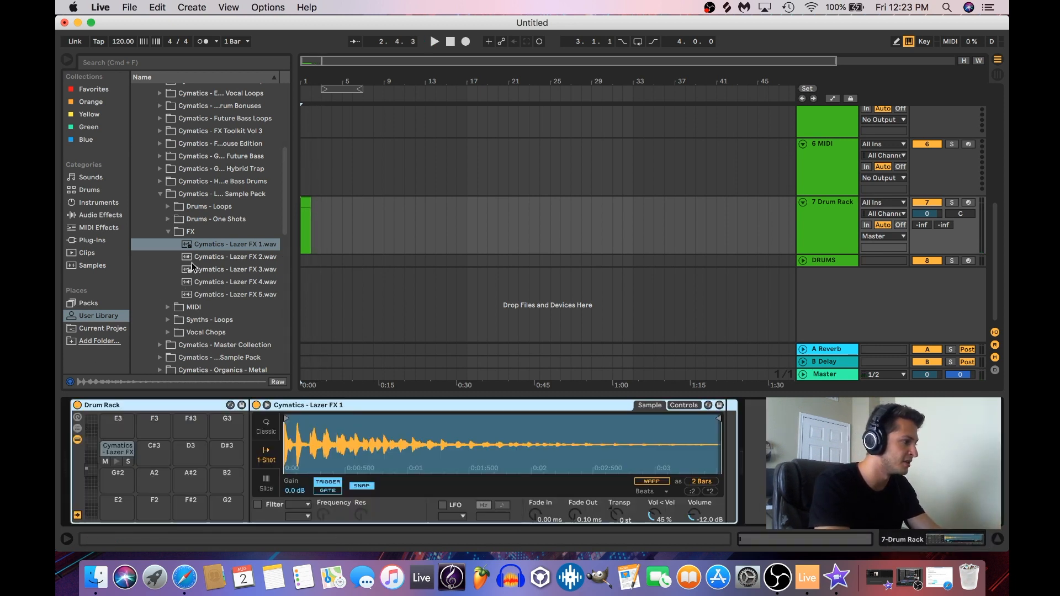
pyautogui.moveTo(195, 258); pyautogui.dragTo(193, 448)
pyautogui.moveTo(203, 287); pyautogui.dragTo(229, 453)
pyautogui.moveTo(200, 241); pyautogui.dragTo(226, 452)
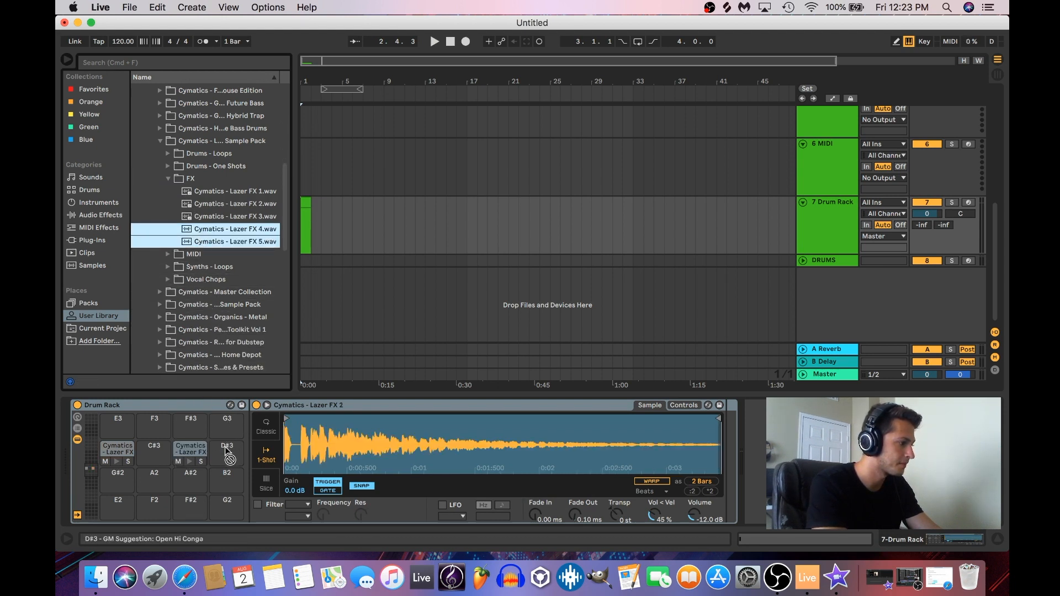
pyautogui.click(213, 233)
pyautogui.moveTo(213, 234); pyautogui.dragTo(227, 457)
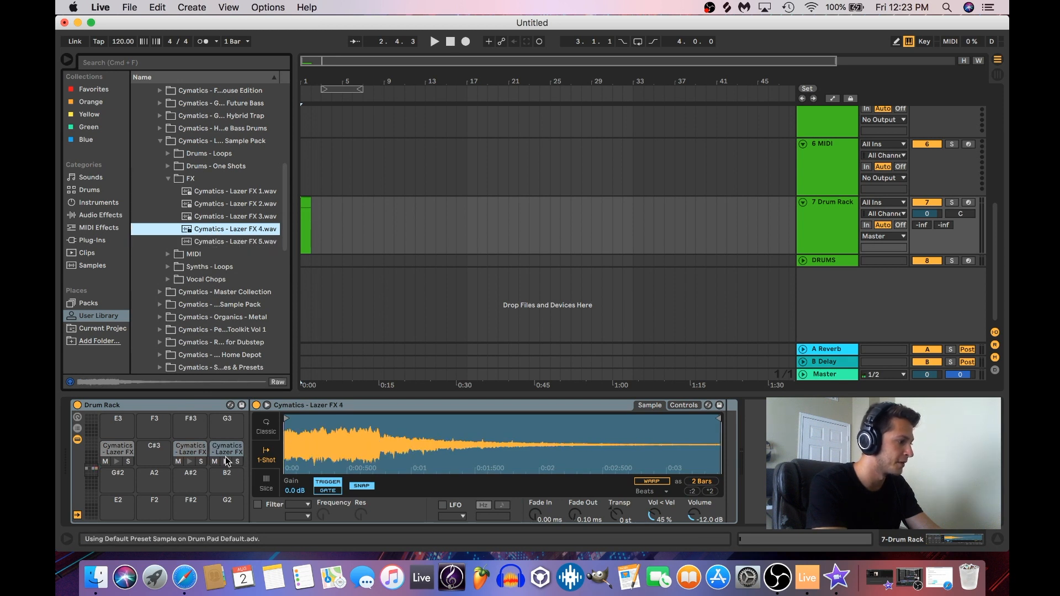
# Add a Lazer FX 4 note at 1.1.3 and a Lazer FX 2 note at 1.3 in track 7's clip, and audition it
pyautogui.doubleClick(307, 197)
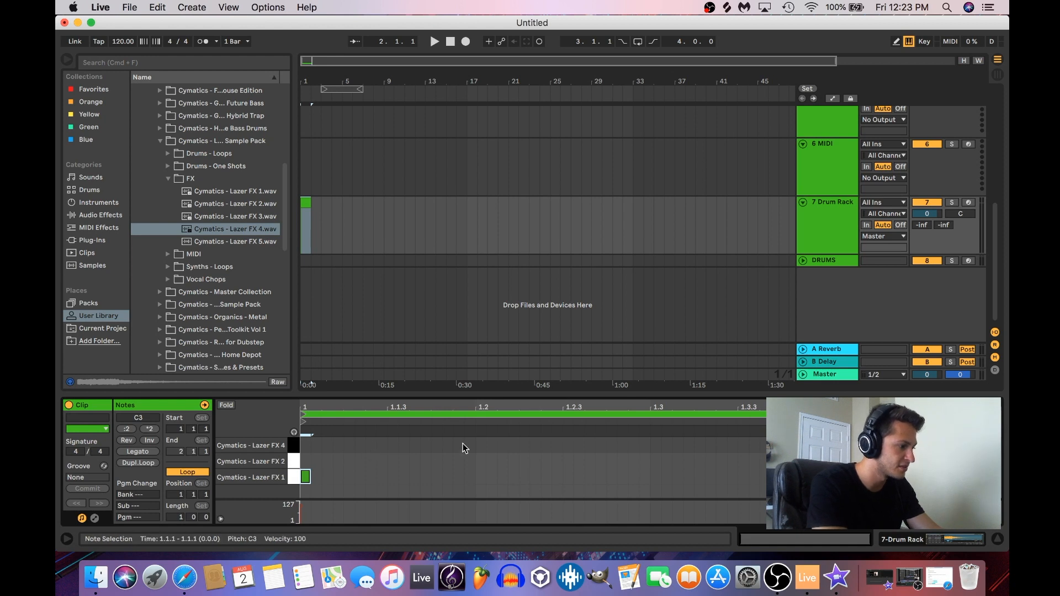
pyautogui.doubleClick(393, 445)
pyautogui.doubleClick(656, 461)
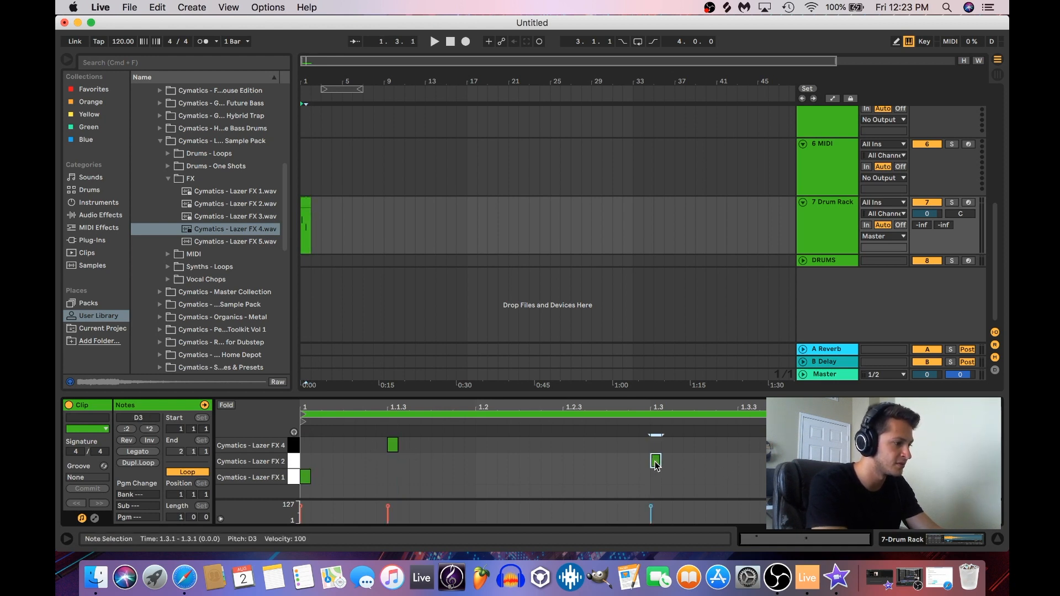
pyautogui.press('space')
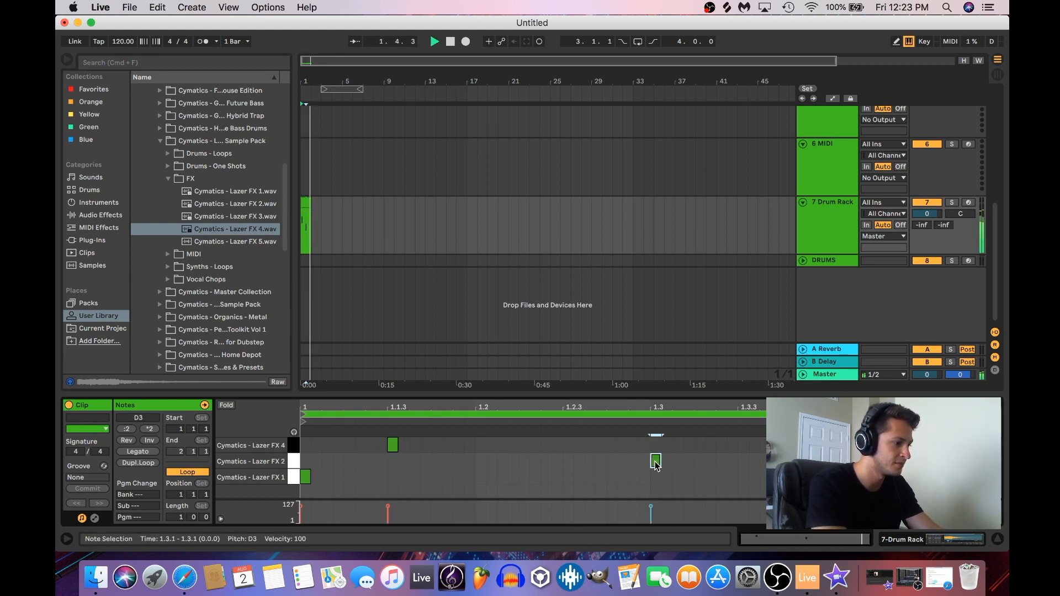
pyautogui.press('space')
# Clear the samples from track 7's Drum Rack pads and delete its one-bar MIDI clip
pyautogui.hotkey('shift', 'Tab')
pyautogui.click(304, 205)
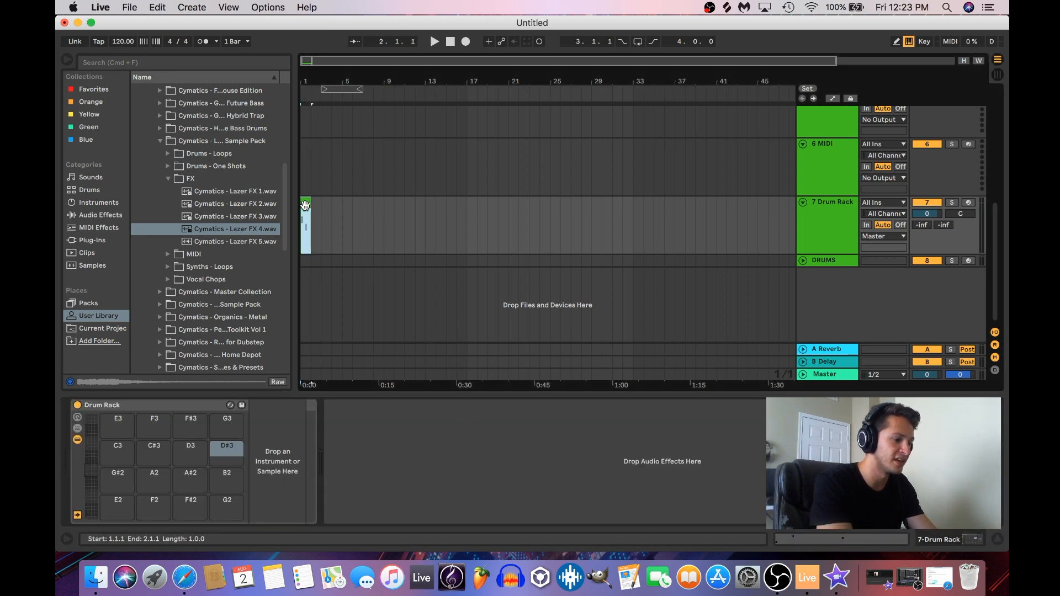
# Rename track 7 to FX and fold it
pyautogui.click(833, 233)
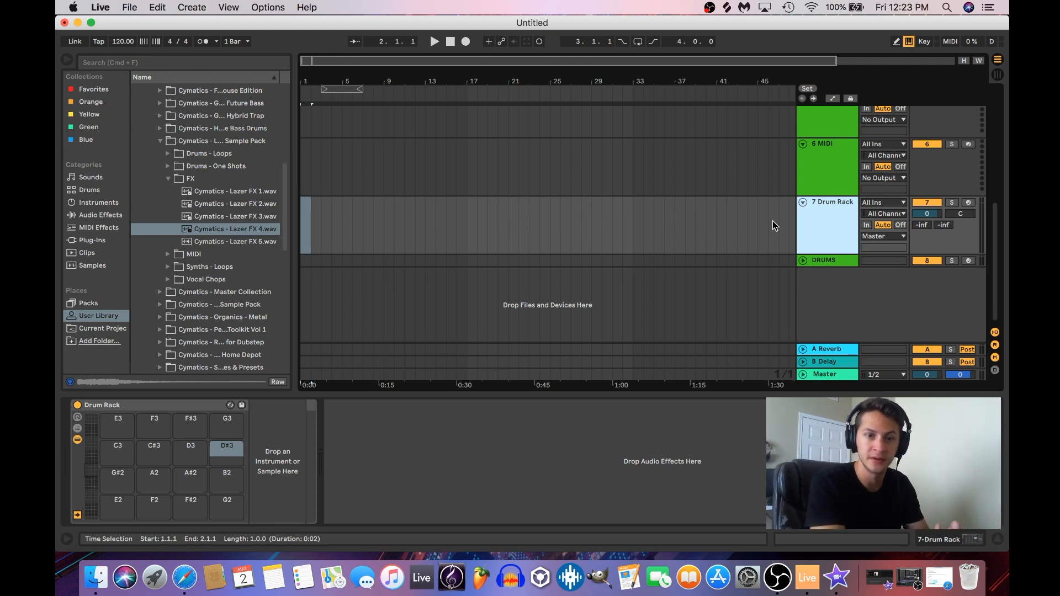
pyautogui.press('super+r')
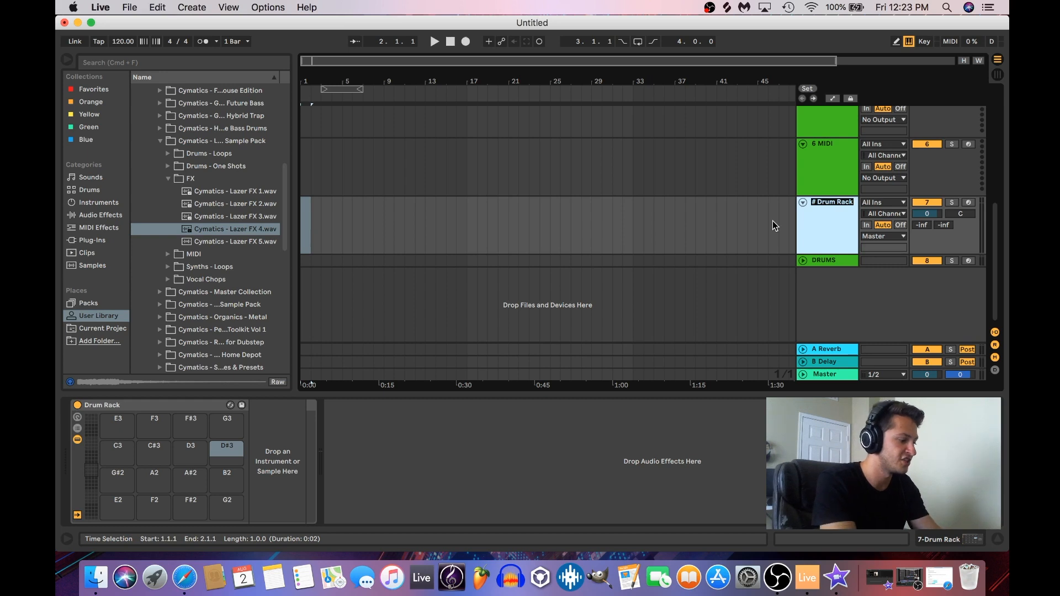
pyautogui.write('FX')
pyautogui.press('Return')
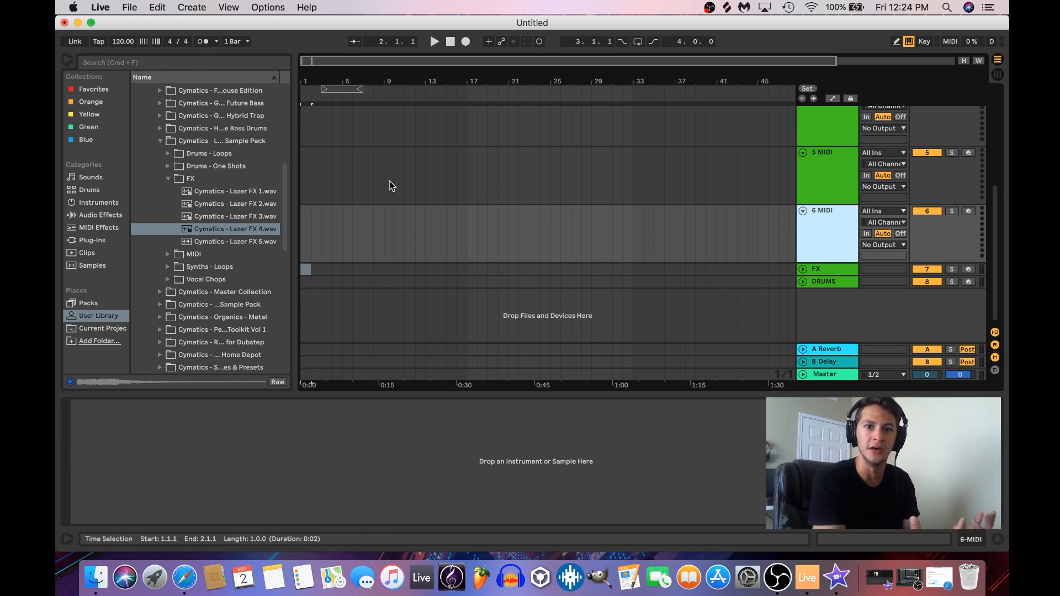
# Load an Instrument Rack onto track 6 and group it inside a second Instrument Rack
pyautogui.click(96, 203)
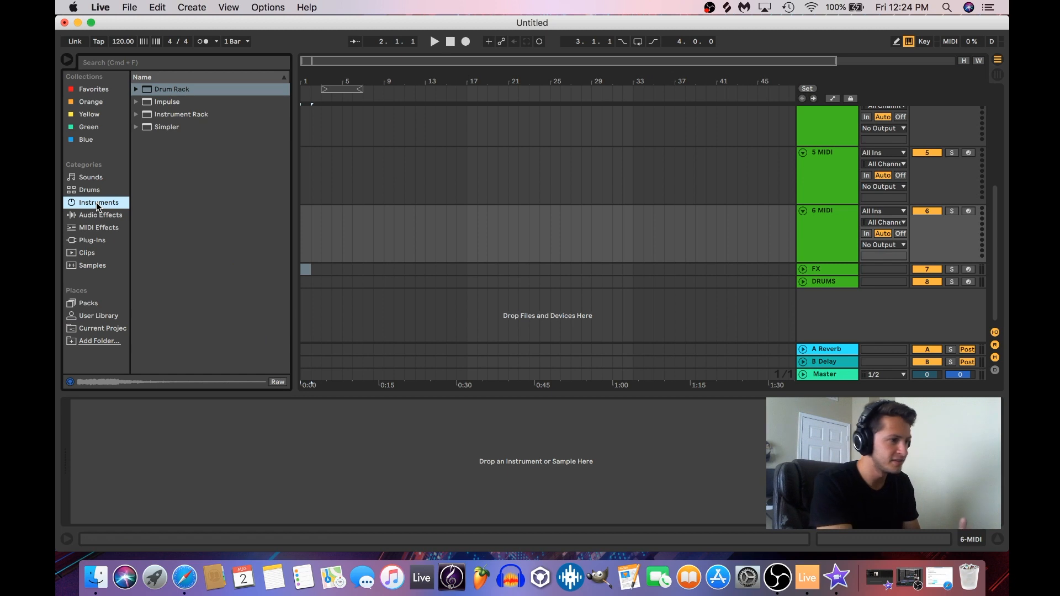
pyautogui.moveTo(176, 114); pyautogui.dragTo(356, 229)
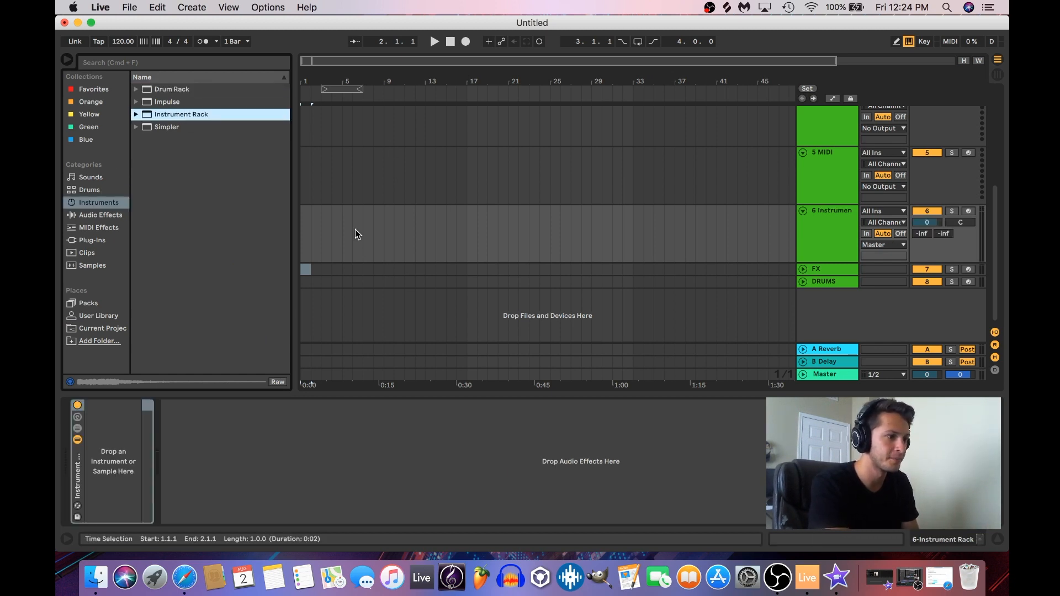
pyautogui.click(80, 480)
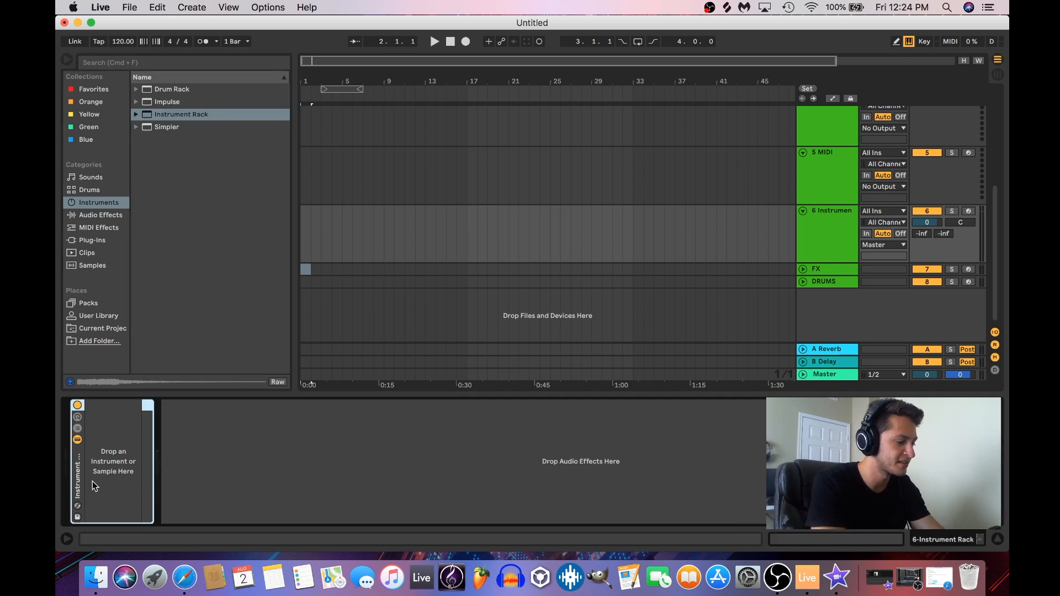
pyautogui.press('super+g')
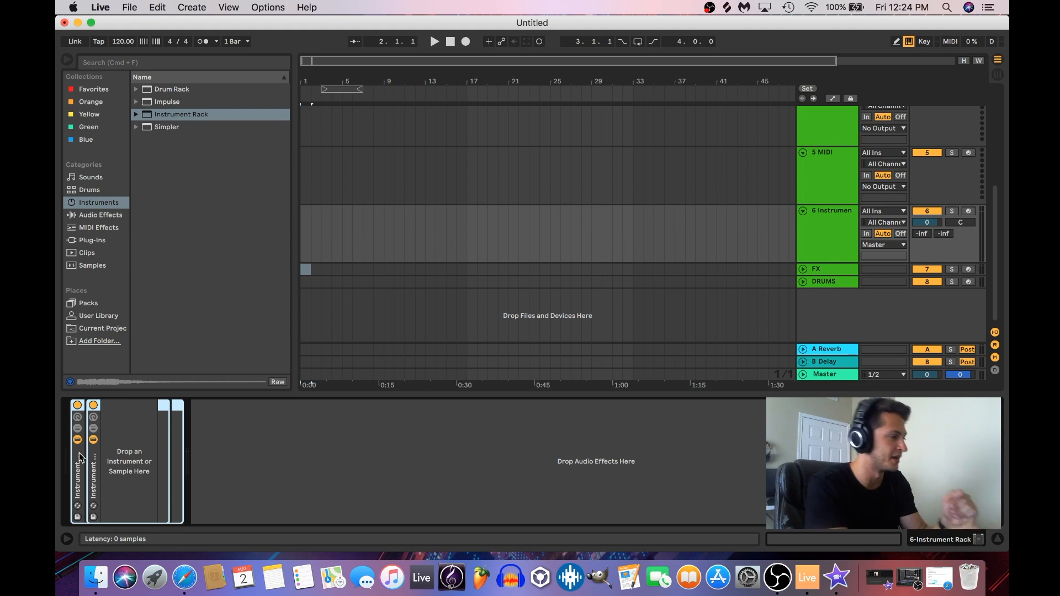
# Load the Serum plug-in into track 6's nested Instrument Rack and close its plug-in window
pyautogui.click(103, 240)
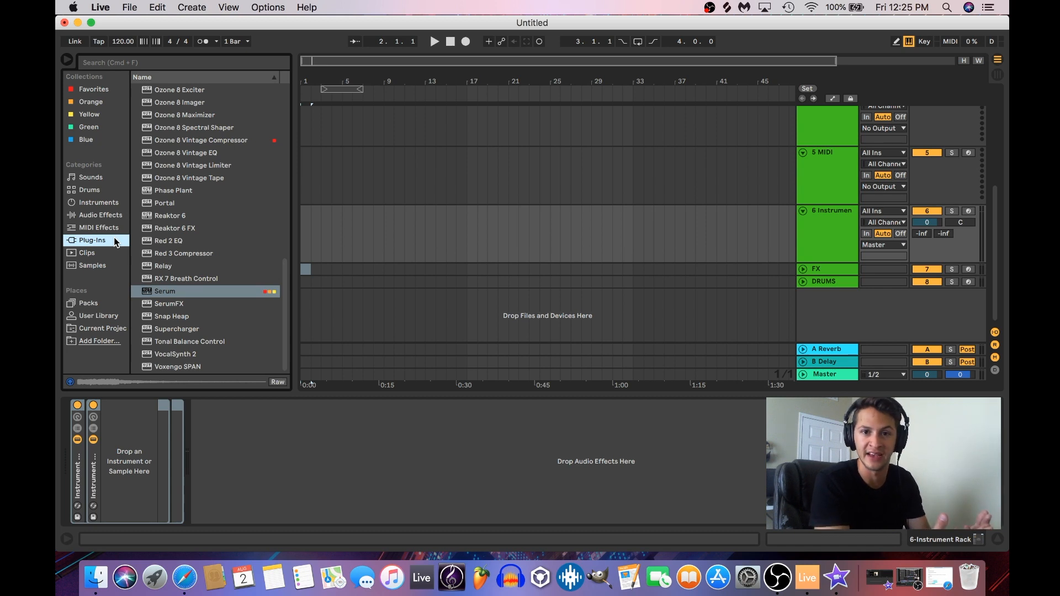
pyautogui.moveTo(163, 294); pyautogui.dragTo(137, 471)
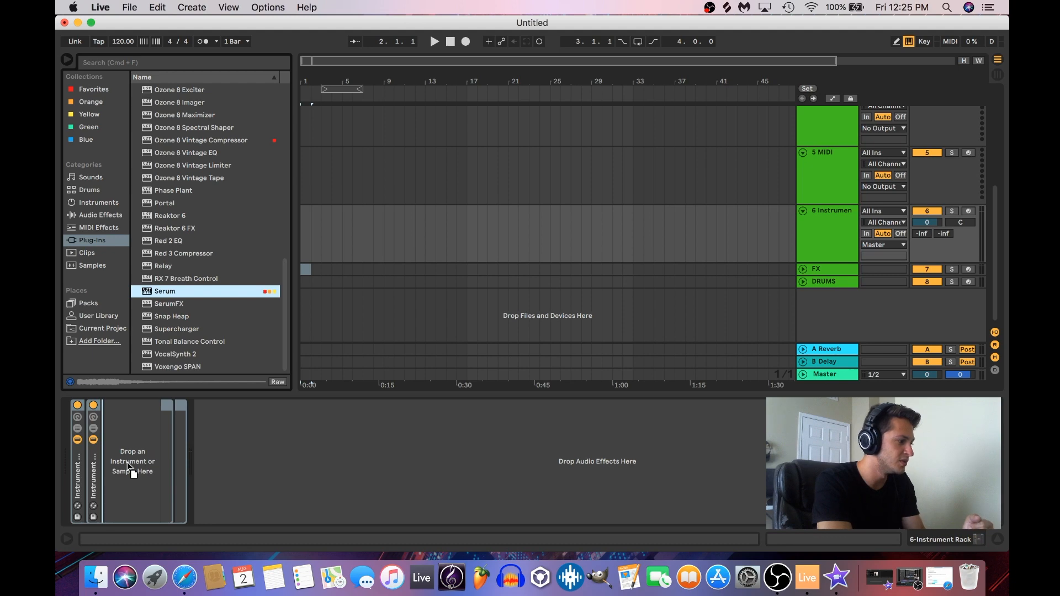
pyautogui.moveTo(126, 462); pyautogui.dragTo(128, 464)
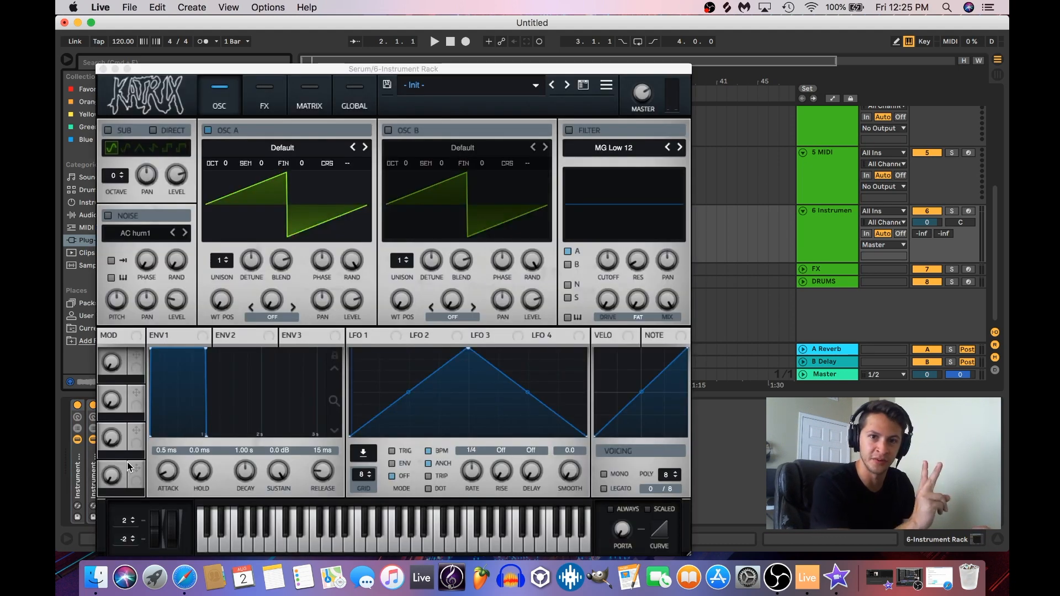
pyautogui.click(103, 70)
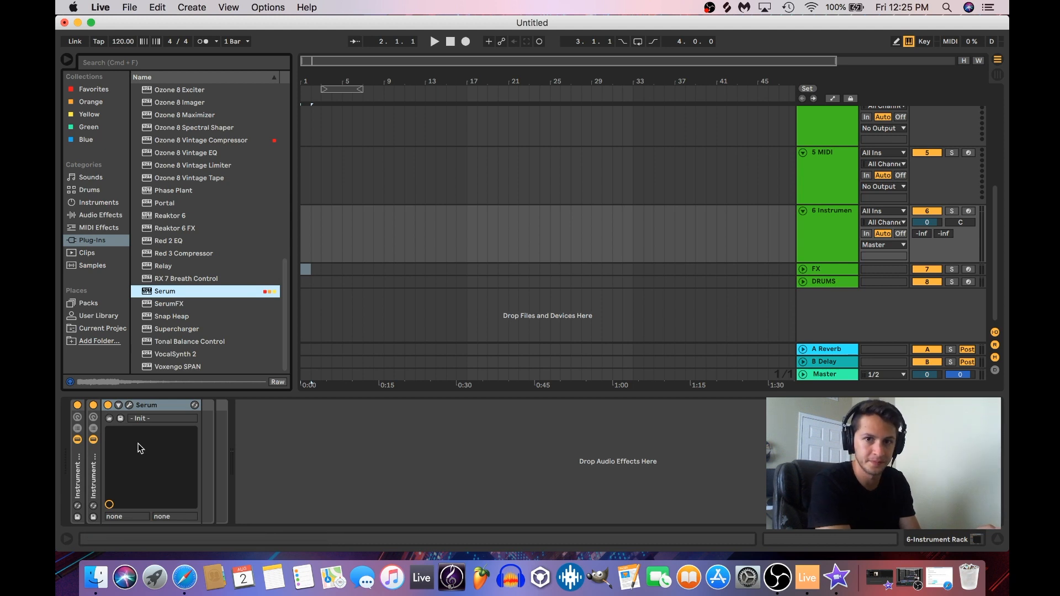
# Show the chain list of track 6's outer Instrument Rack and duplicate its chain
pyautogui.click(76, 428)
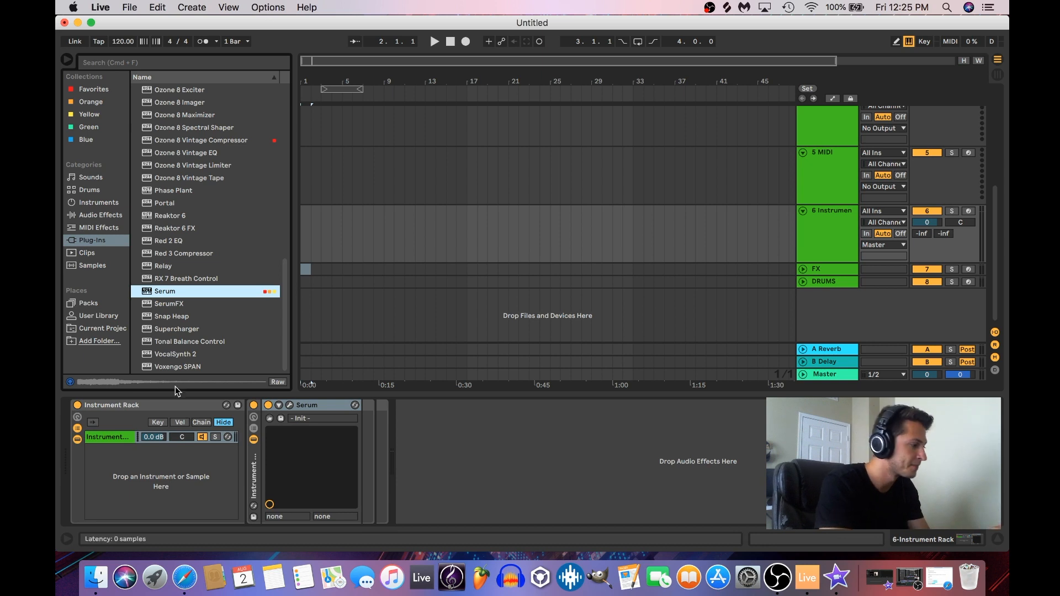
pyautogui.click(117, 437)
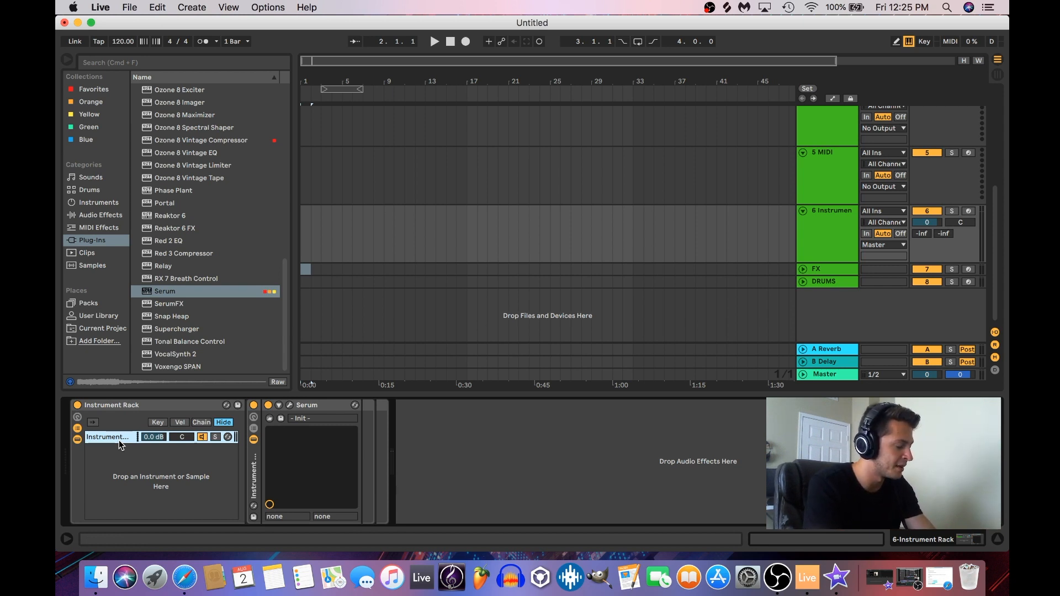
pyautogui.press('super+d')
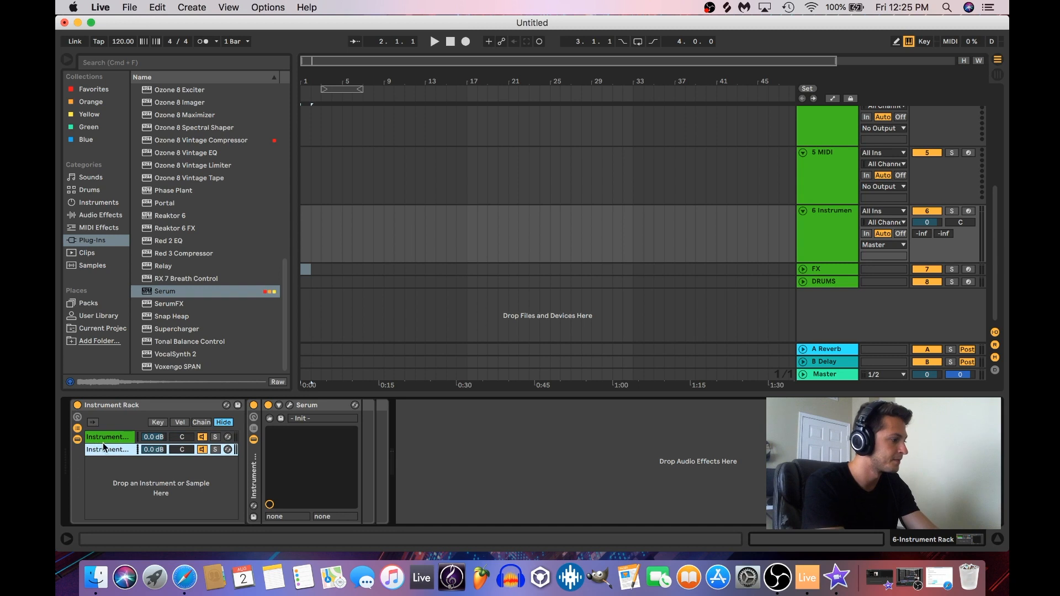
pyautogui.click(113, 438)
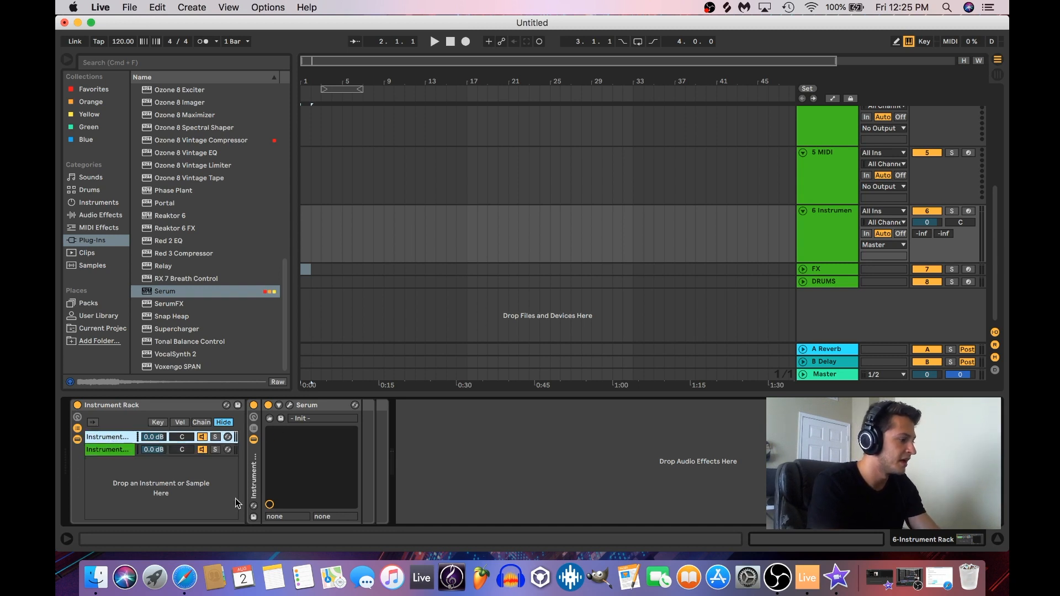
pyautogui.click(102, 454)
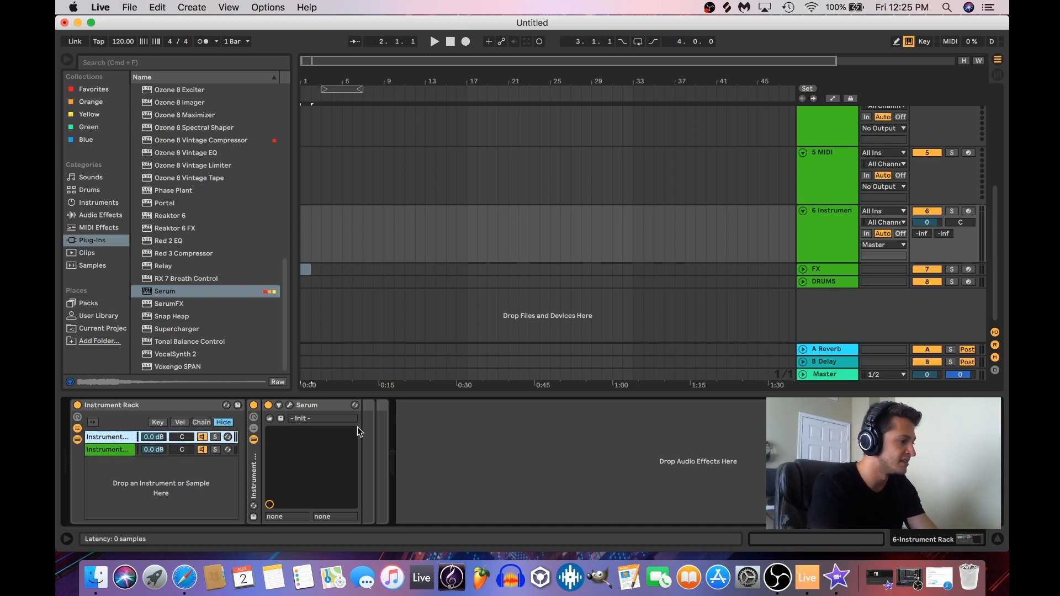
pyautogui.click(252, 480)
pyautogui.press('Delete')
pyautogui.press('super+z')
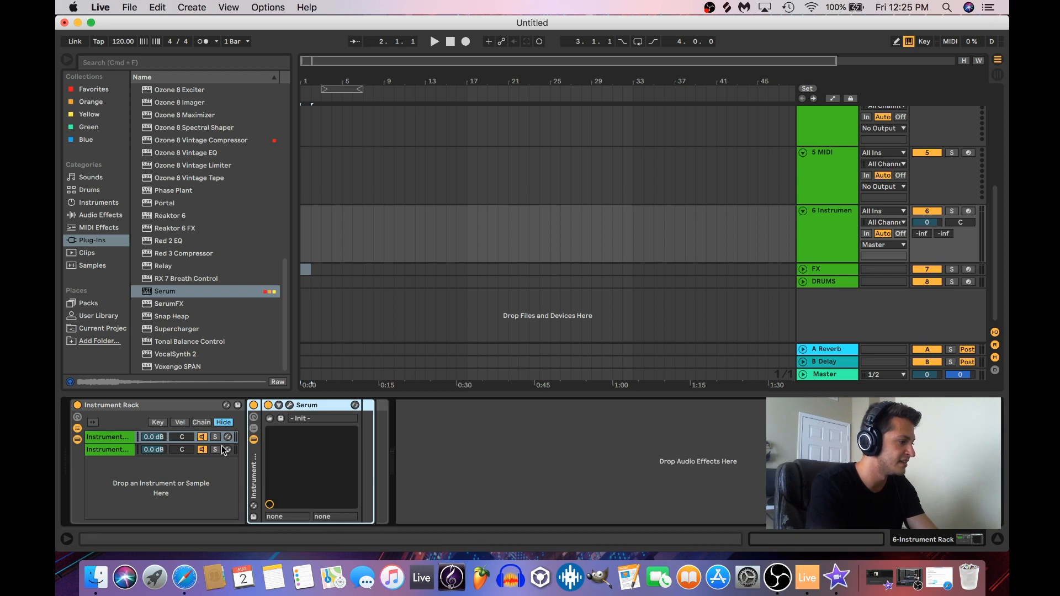
# Show the nested rack's chain list and switch between the outer rack's two chains to compare their contents
pyautogui.click(253, 439)
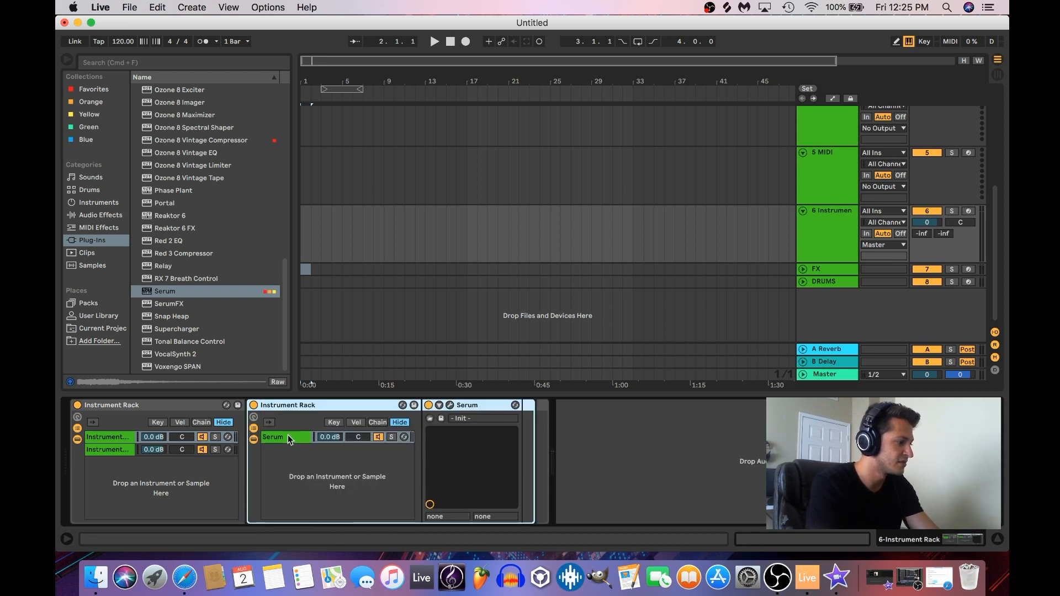
pyautogui.click(129, 436)
pyautogui.click(117, 452)
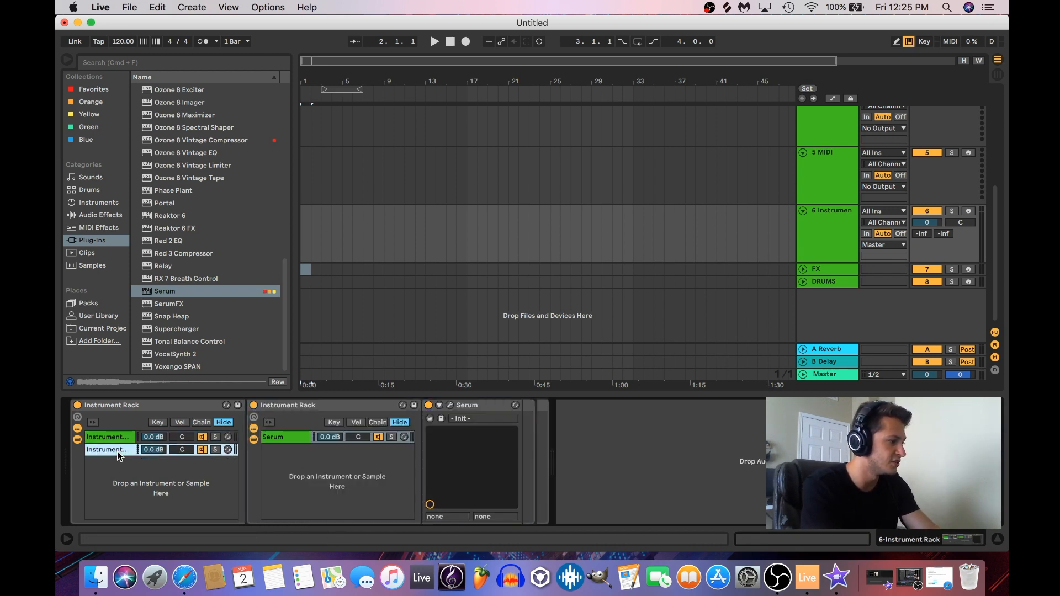
pyautogui.click(128, 436)
pyautogui.click(122, 451)
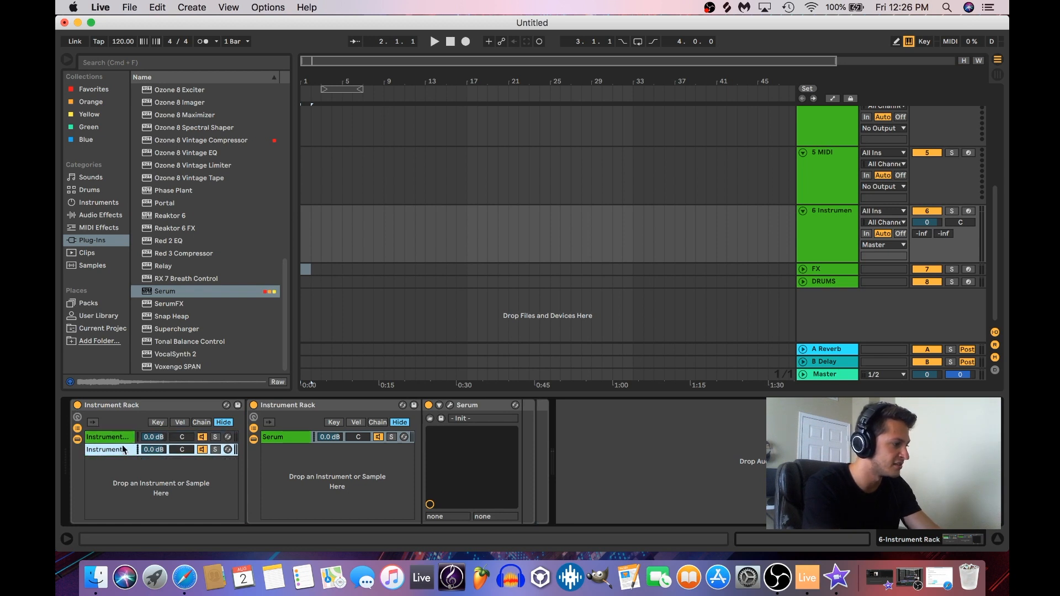
pyautogui.click(122, 436)
pyautogui.click(121, 450)
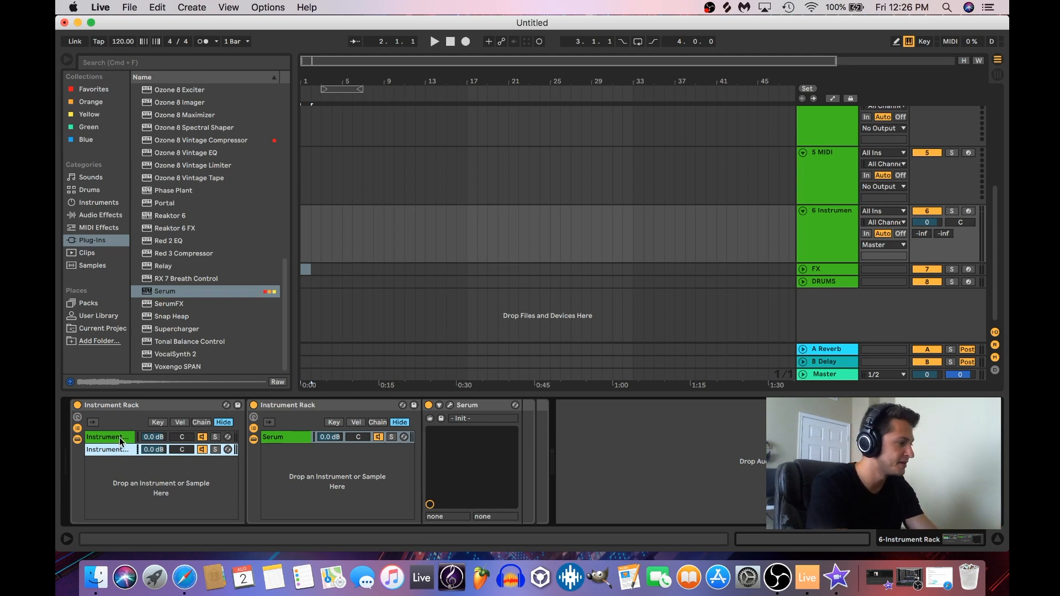
# Rename the outer rack's first chain to INTRO and its second chain to DROP
pyautogui.click(120, 436)
pyautogui.write('INTRO')
pyautogui.press('Return')
pyautogui.click(110, 449)
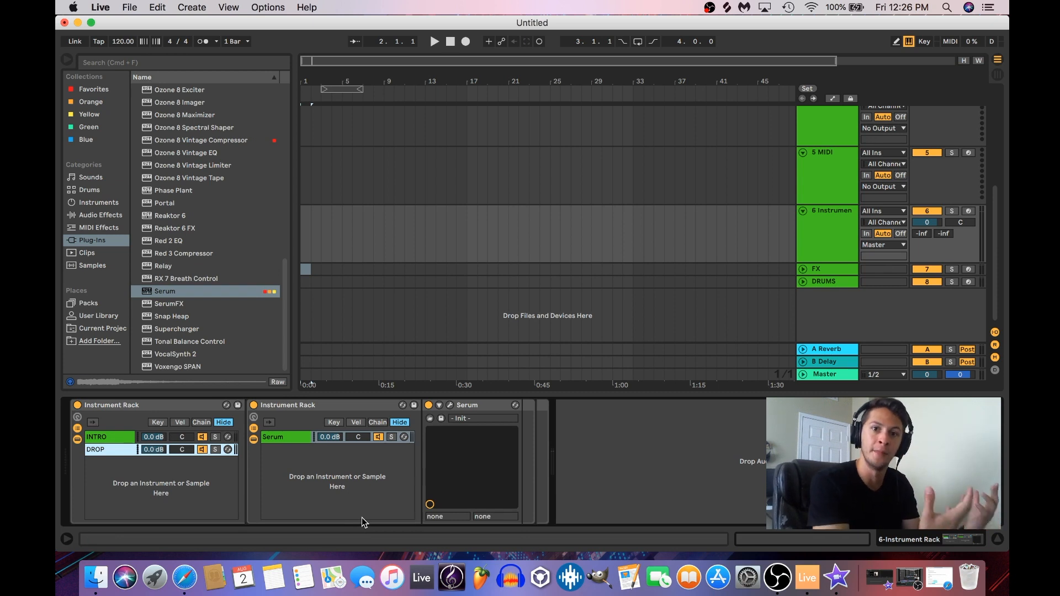
# Rename track 6 to SUBS and fold it
pyautogui.click(841, 214)
pyautogui.press('super+r')
pyautogui.write('SUBS')
pyautogui.press('Return')
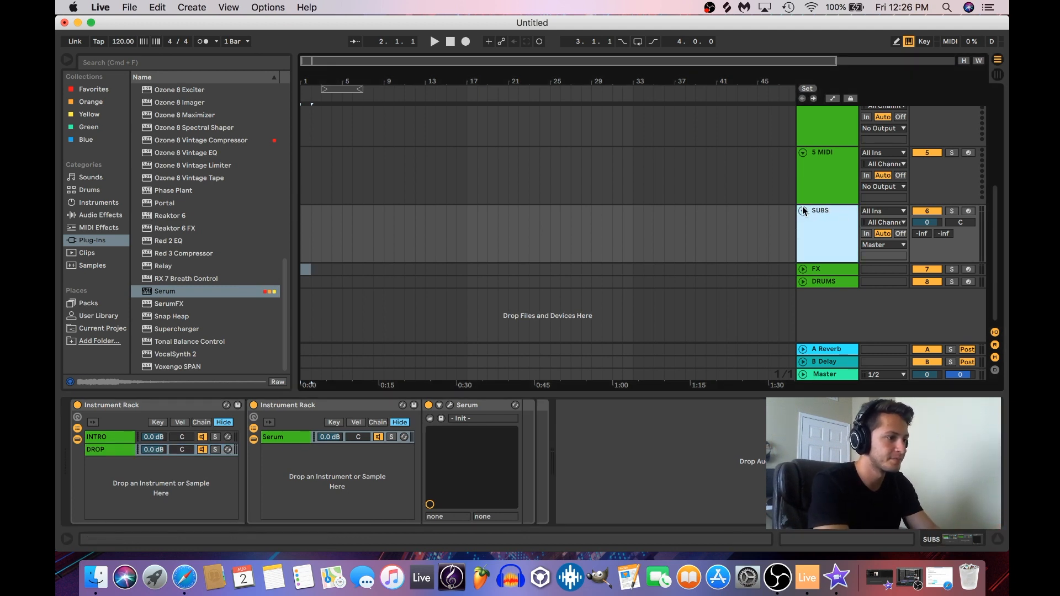
pyautogui.click(802, 210)
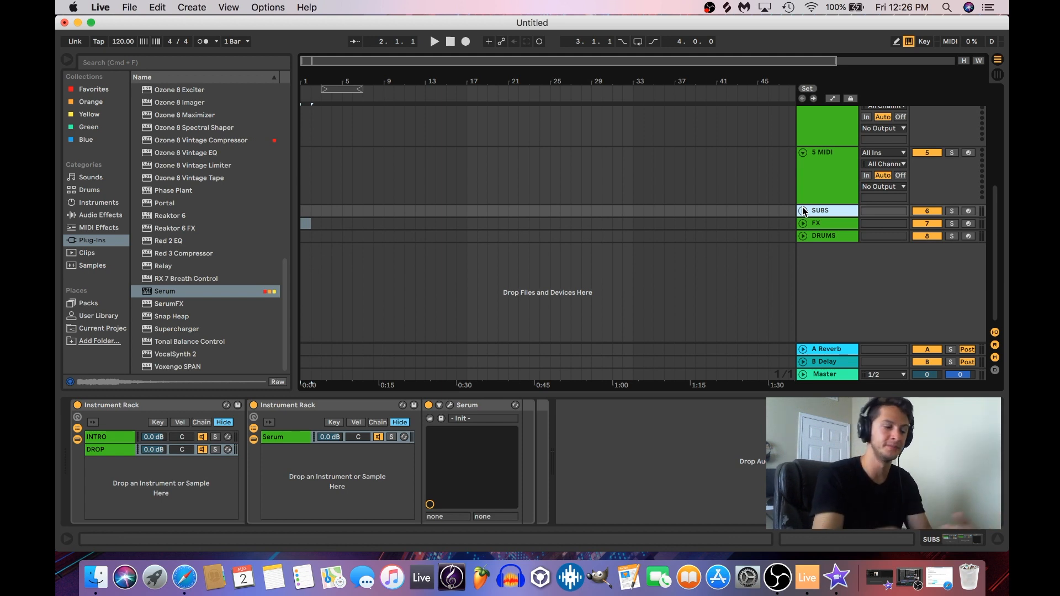
# Load an Instrument Rack onto MIDI track 5
pyautogui.click(839, 161)
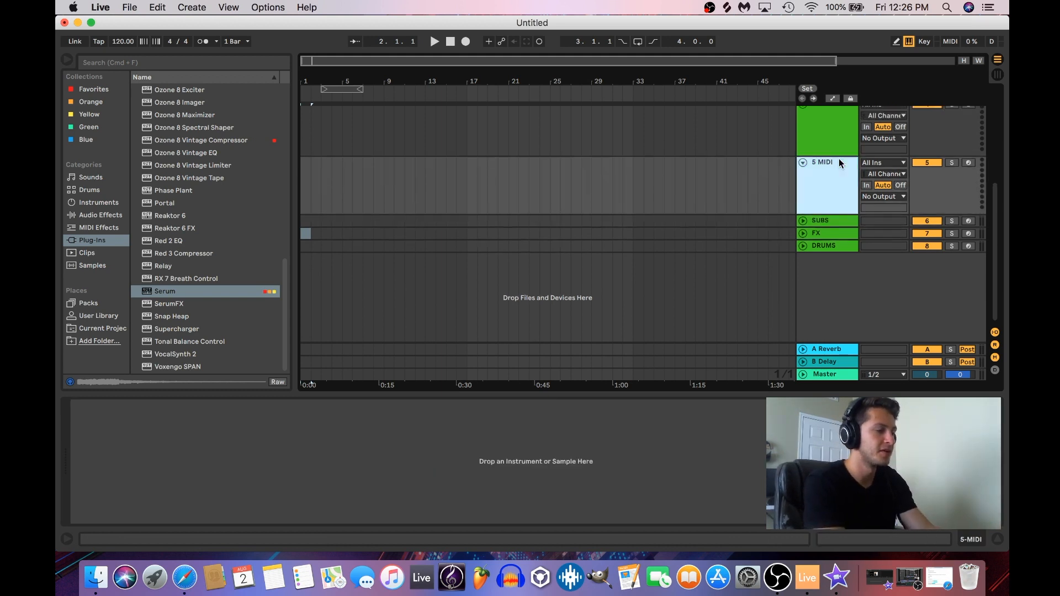
pyautogui.scroll(3, 839, 158)
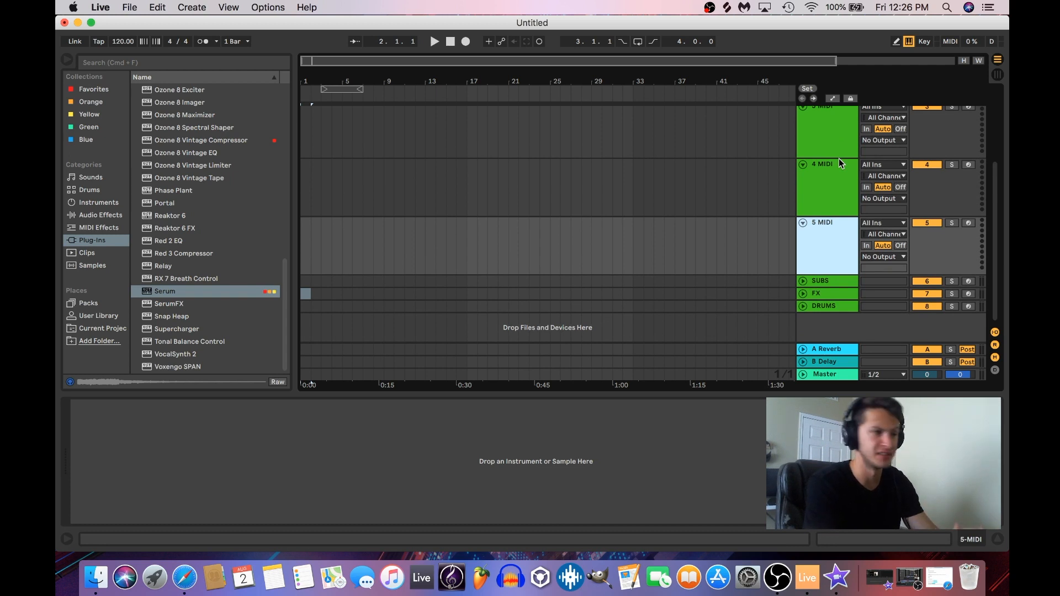
pyautogui.click(94, 203)
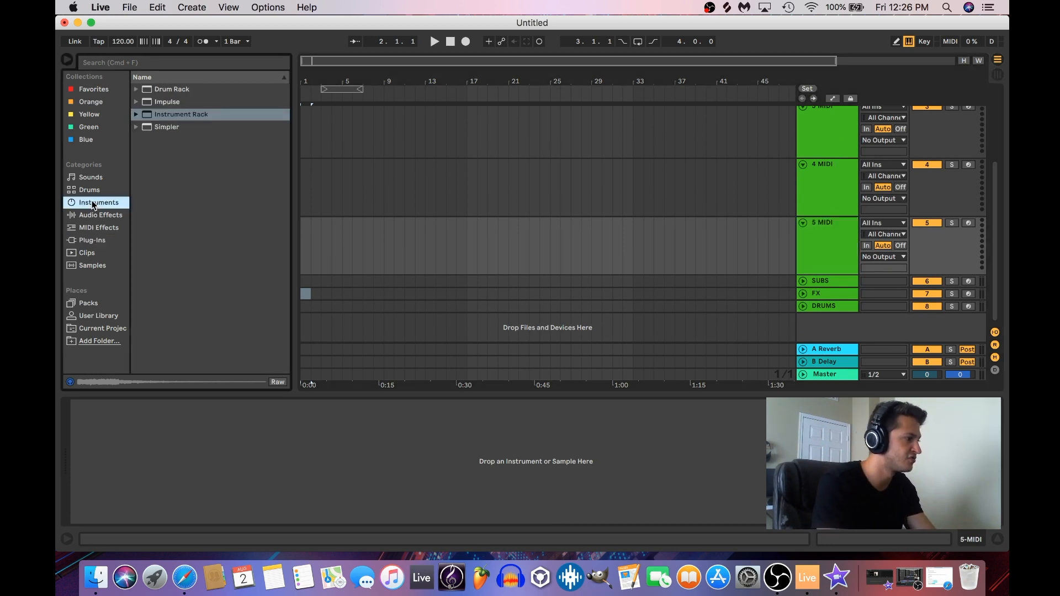
pyautogui.moveTo(158, 114); pyautogui.dragTo(360, 243)
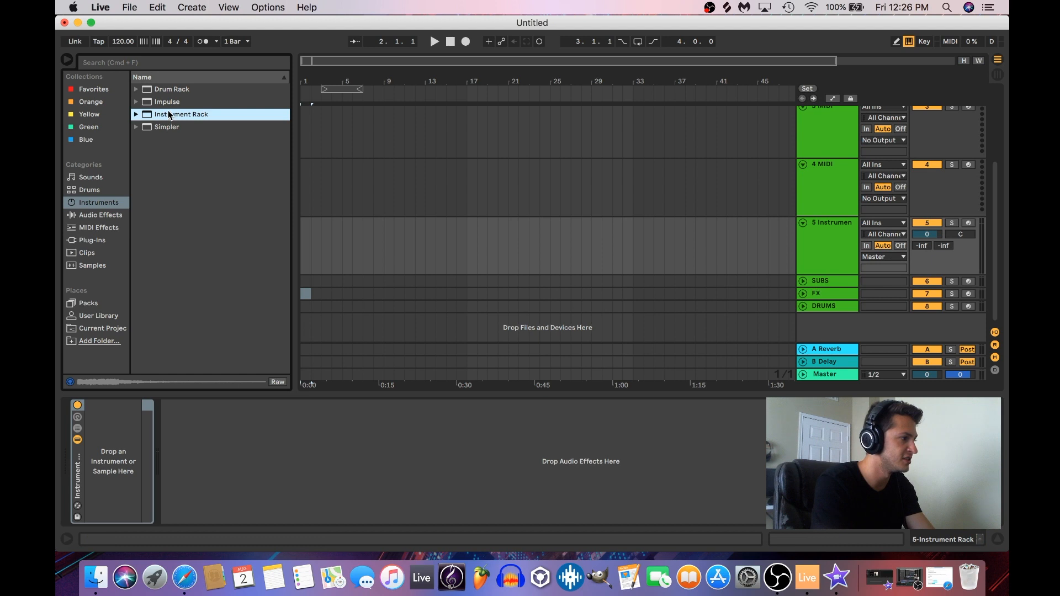
# Load an Instrument Rack onto MIDI track 4 and rename track 5 to DROP 2
pyautogui.moveTo(405, 200); pyautogui.dragTo(406, 200)
pyautogui.click(827, 251)
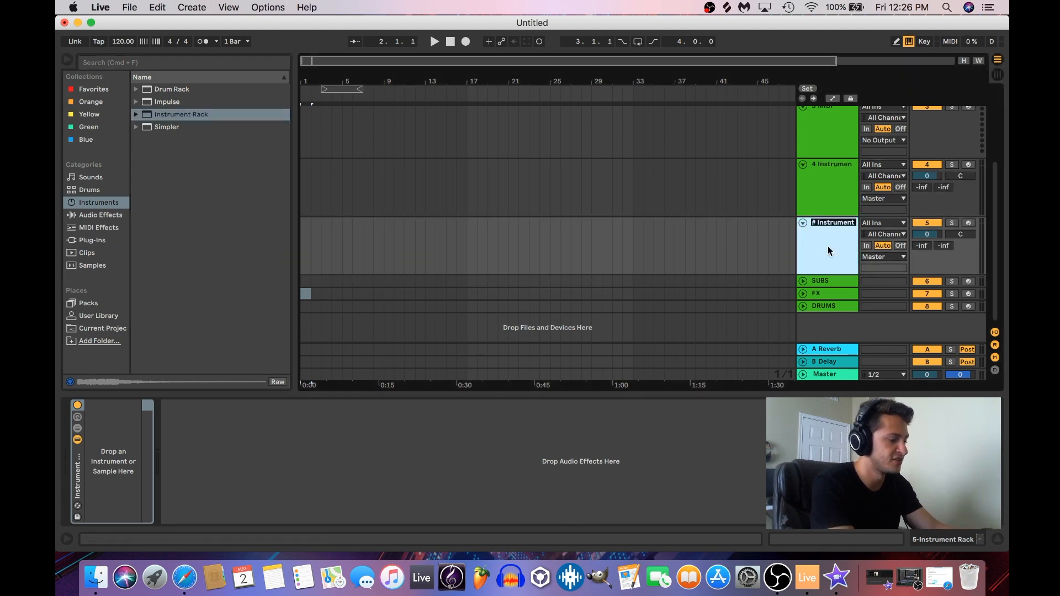
pyautogui.write('DROP 2')
# Rename track 4 to DROP 1 and fold the DROP 1 and DROP 2 tracks
pyautogui.click(834, 178)
pyautogui.press('super+r')
pyautogui.write('DROP 1')
pyautogui.press('Return')
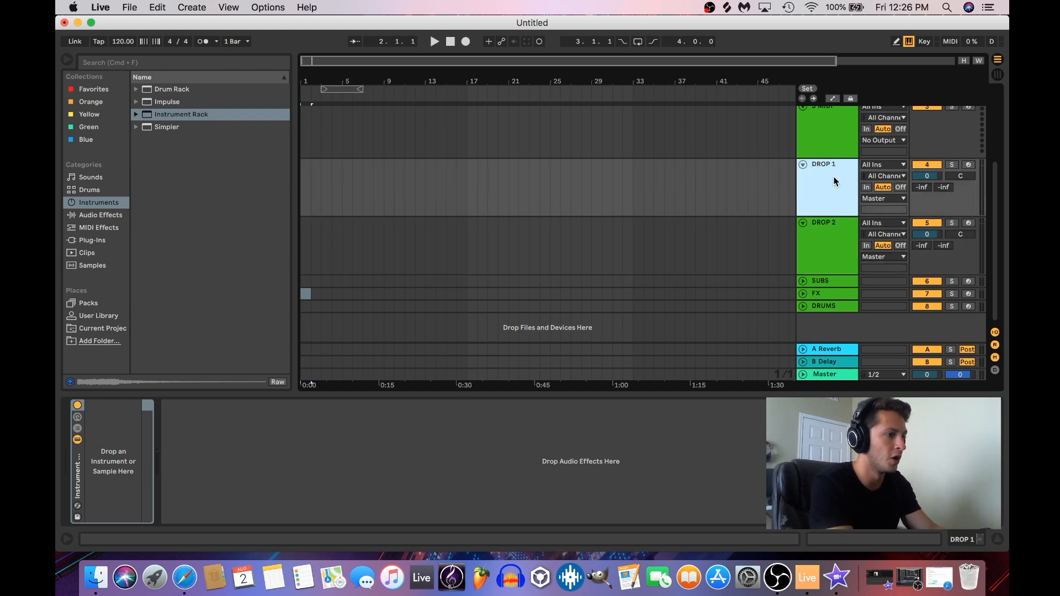
pyautogui.click(802, 165)
pyautogui.click(803, 177)
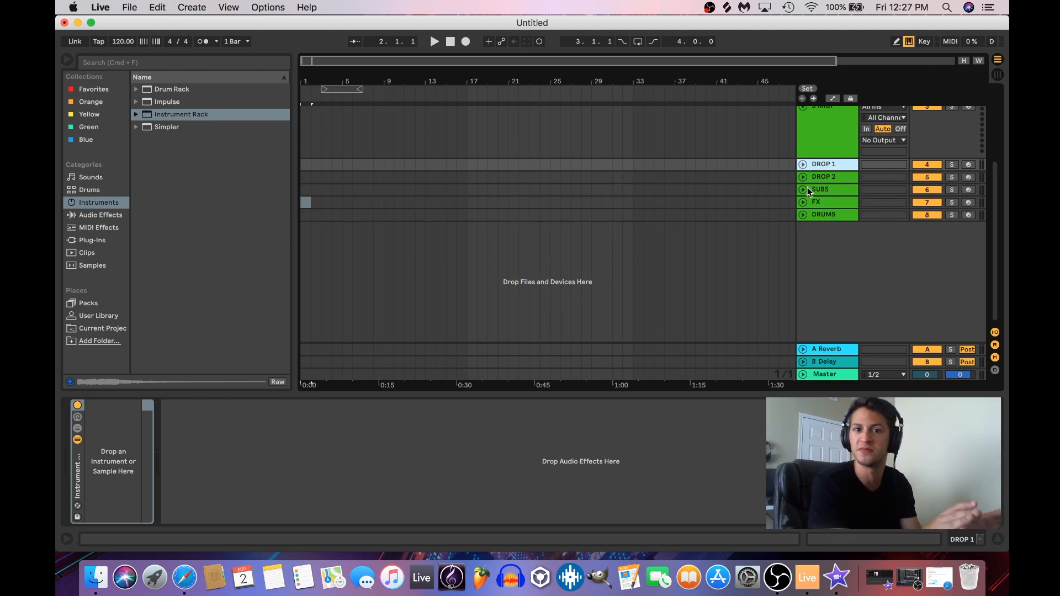
# Load an Instrument Rack onto MIDI track 3
pyautogui.scroll(5, 810, 191)
pyautogui.click(834, 253)
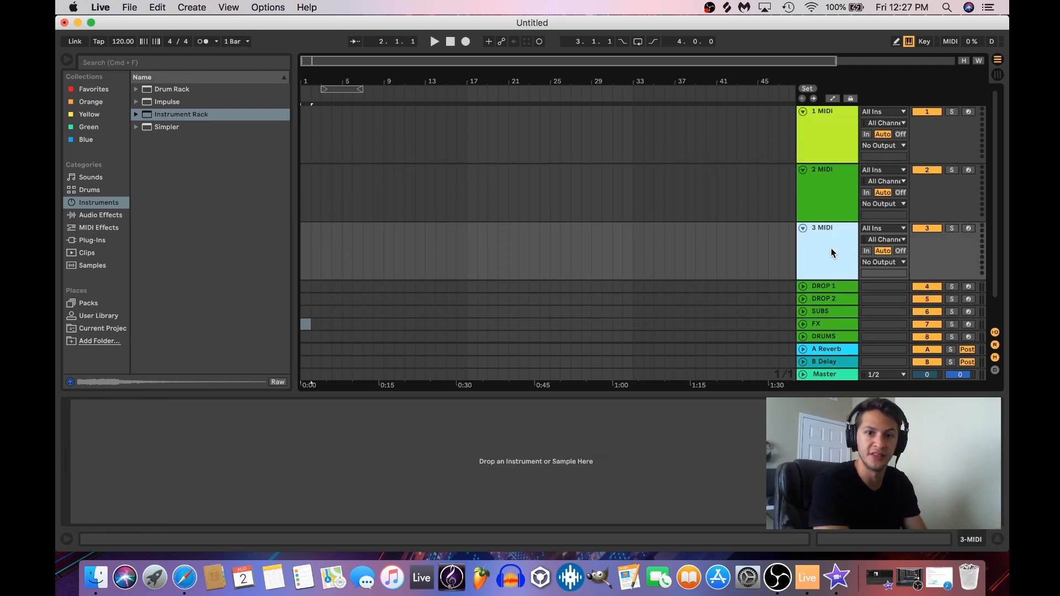
pyautogui.moveTo(156, 114); pyautogui.dragTo(384, 256)
# Rename track 3 to INTRO and fold it
pyautogui.click(804, 261)
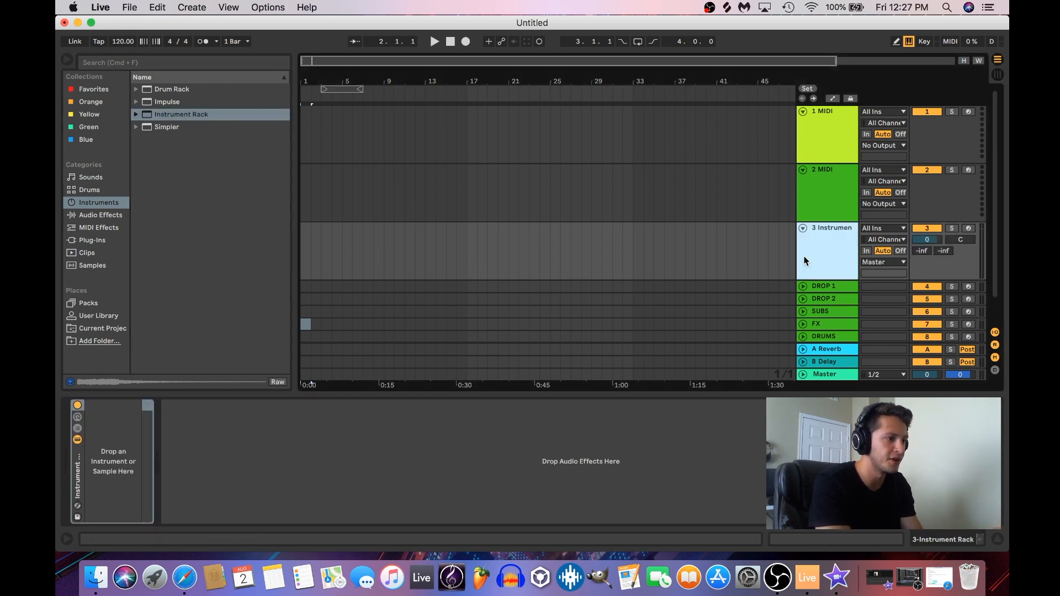
pyautogui.press('super+r')
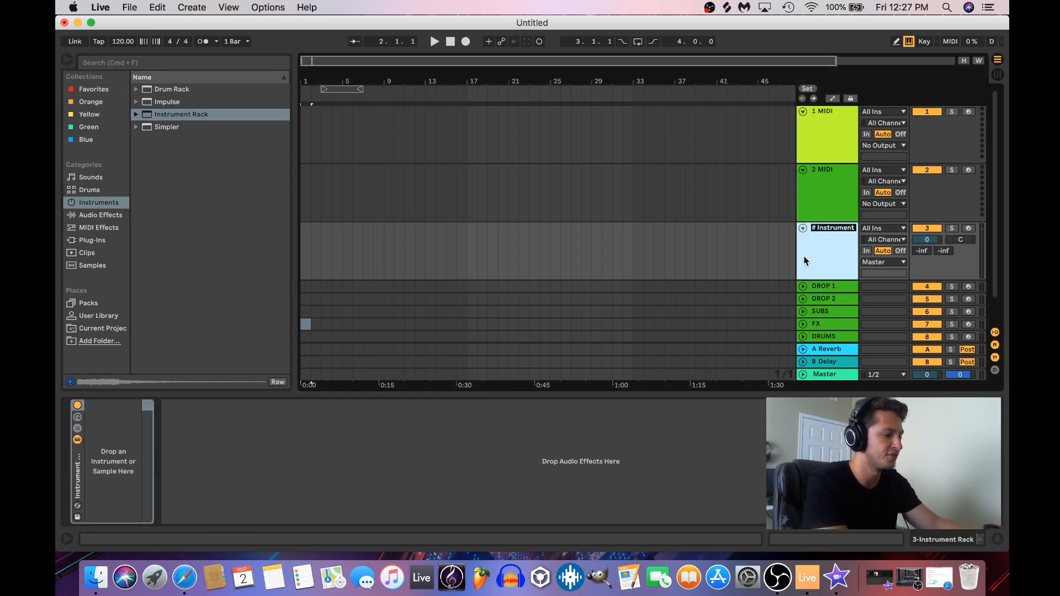
pyautogui.write('INTRO')
pyautogui.press('Return')
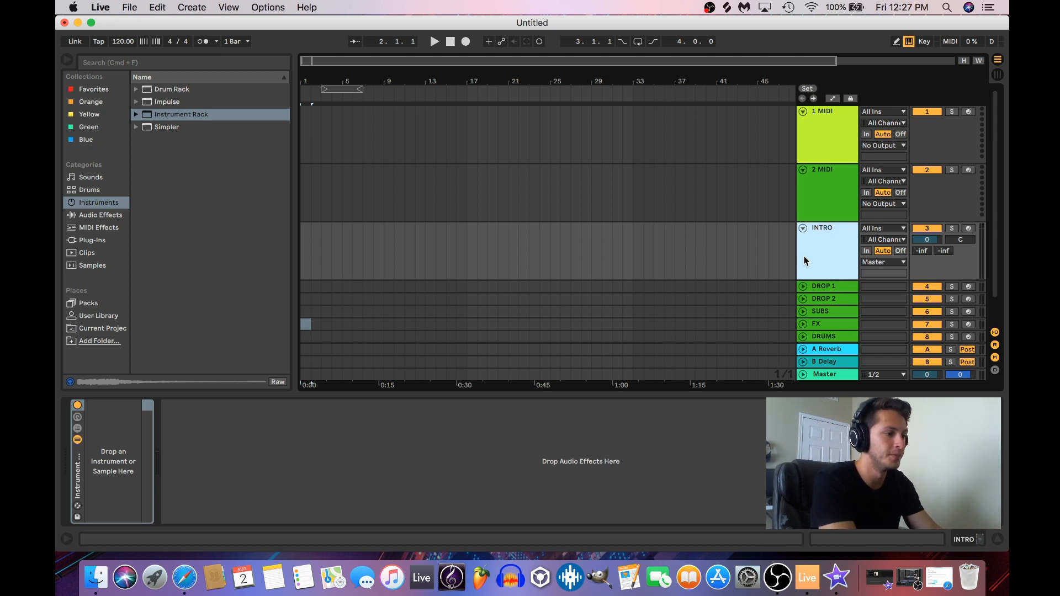
pyautogui.click(802, 229)
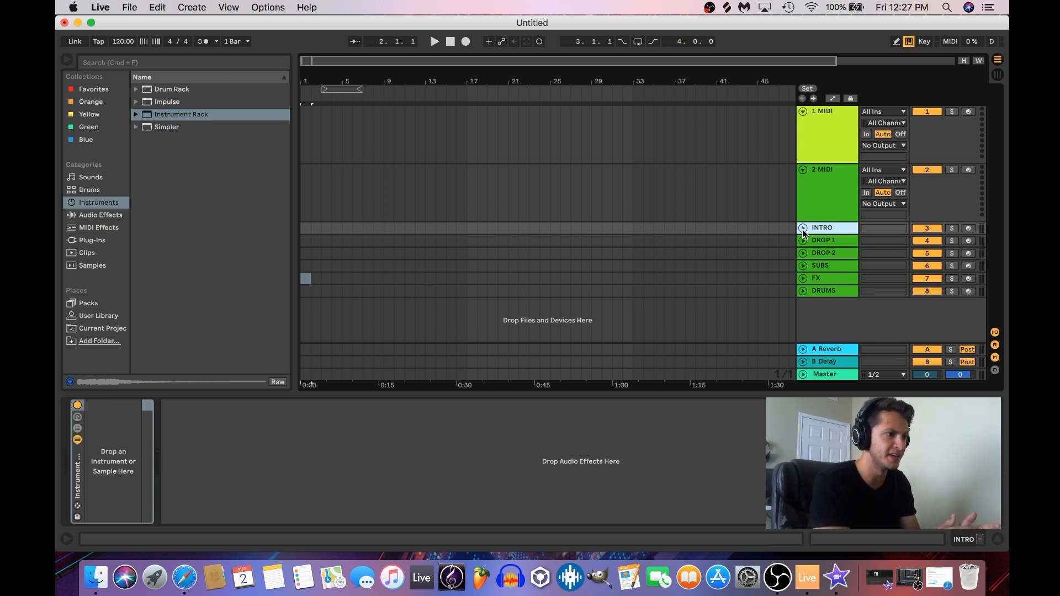
# Delete the two unused MIDI tracks above the INTRO track
pyautogui.click(828, 135)
pyautogui.click(838, 197)
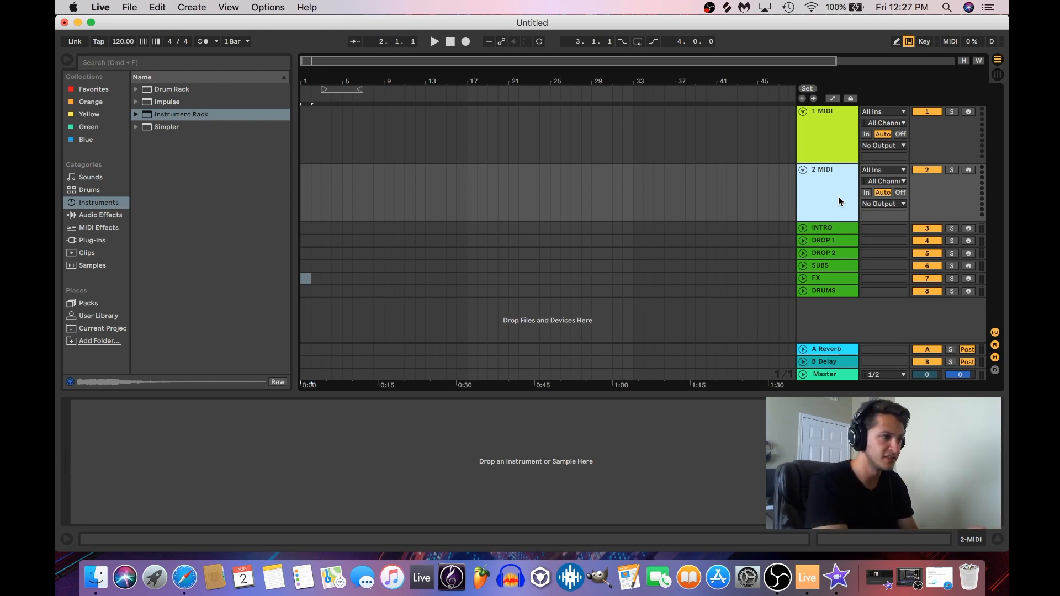
pyautogui.click(818, 114)
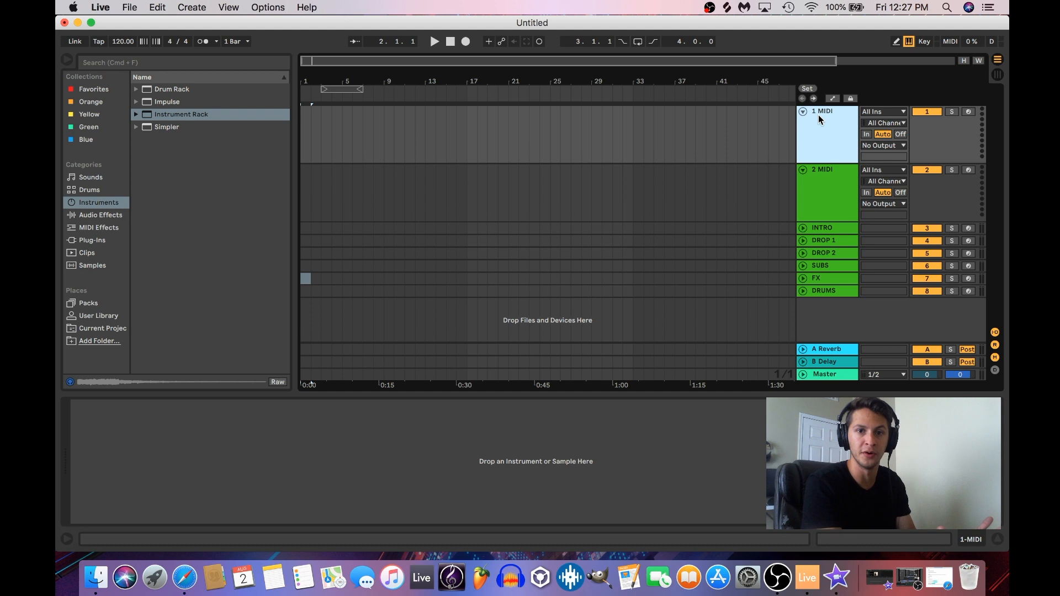
pyautogui.rightClick(818, 115)
pyautogui.press('Escape')
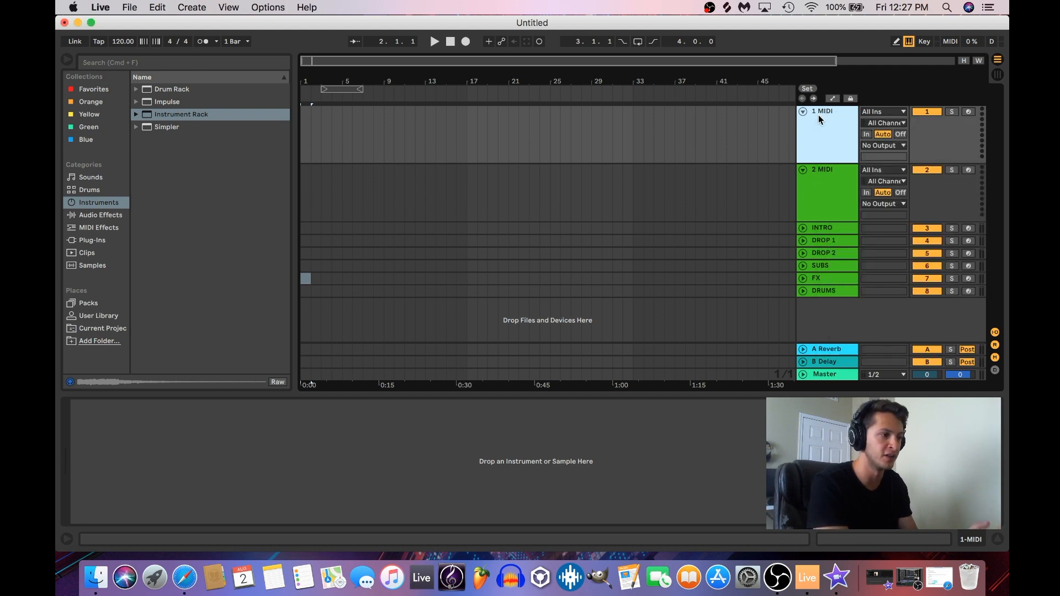
pyautogui.keyDown('shift'); pyautogui.click(817, 190); pyautogui.keyUp('shift')
pyautogui.press('Delete')
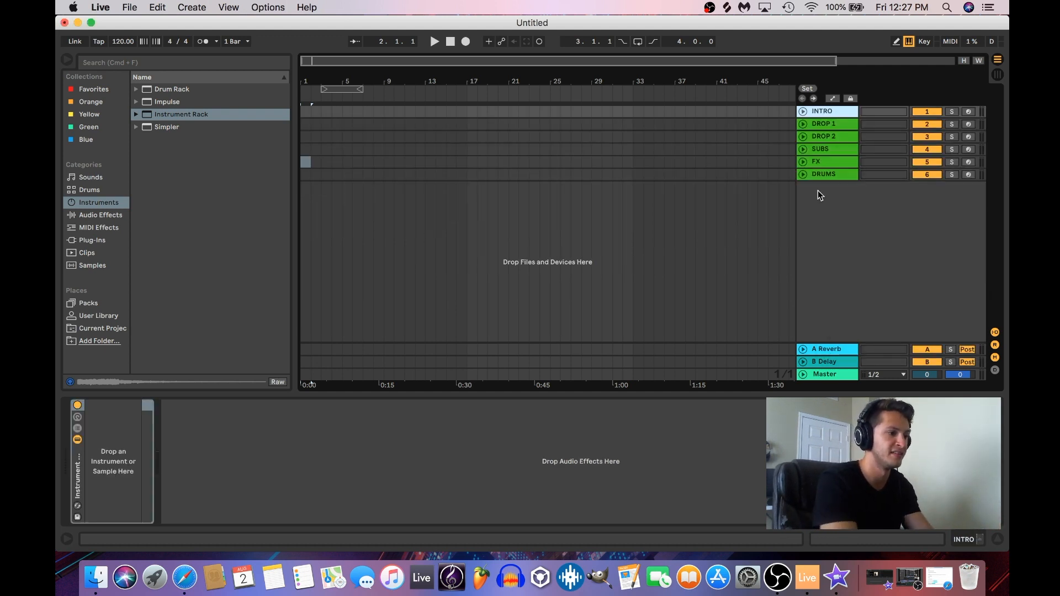
# Insert an audio track, duplicate it, and move both audio tracks above the INTRO track
pyautogui.rightClick(817, 191)
pyautogui.click(839, 197)
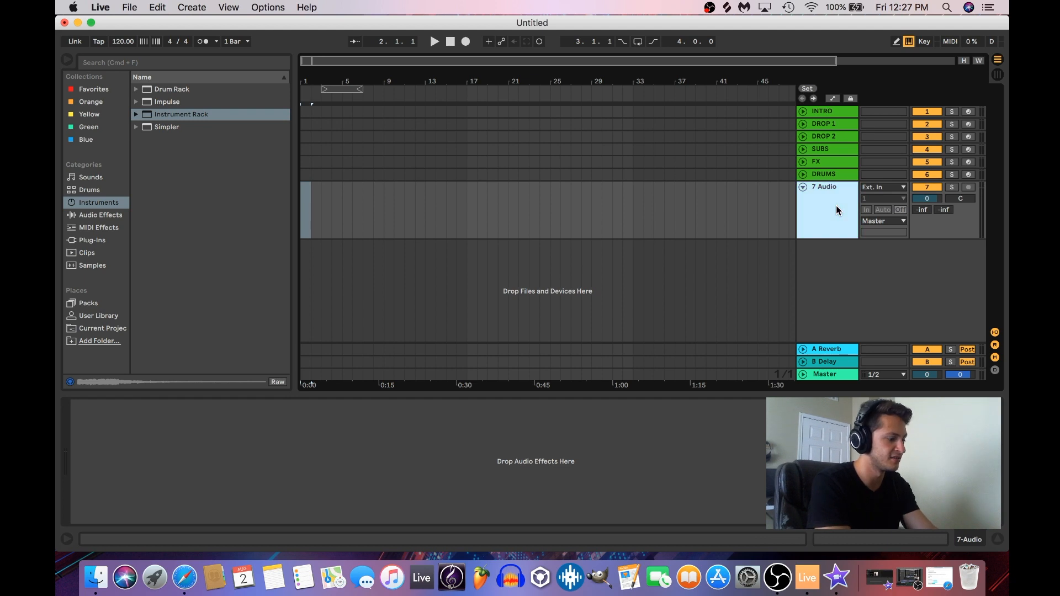
pyautogui.press('super+d')
pyautogui.keyDown('shift'); pyautogui.click(837, 209); pyautogui.keyUp('shift')
pyautogui.moveTo(834, 211); pyautogui.dragTo(837, 107)
# Rename the second audio track to VOCALS and the first audio track to VOCALS 2
pyautogui.click(829, 207)
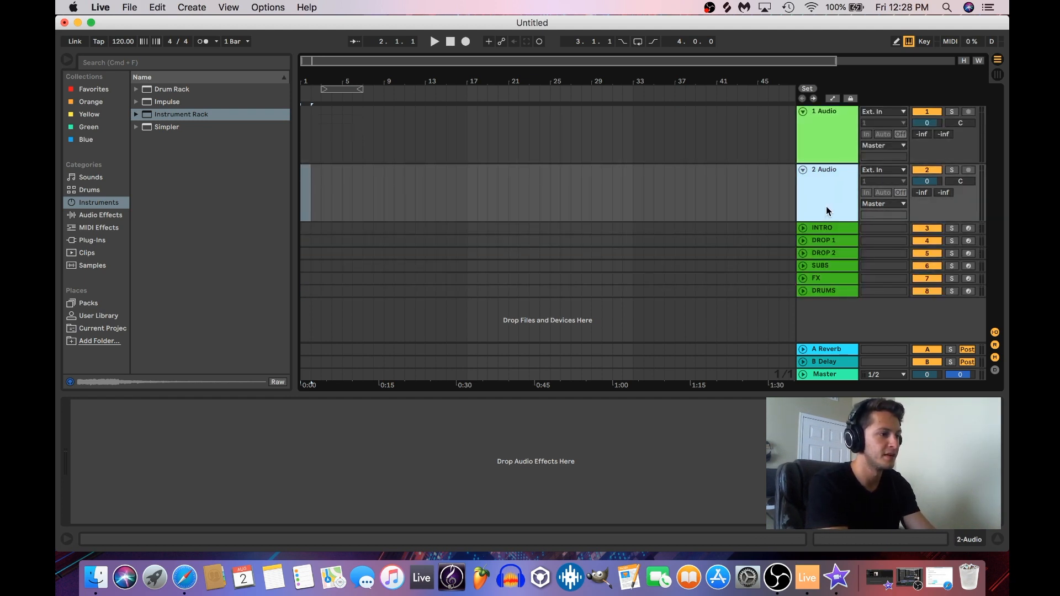
pyautogui.press('super+r')
pyautogui.write('V')
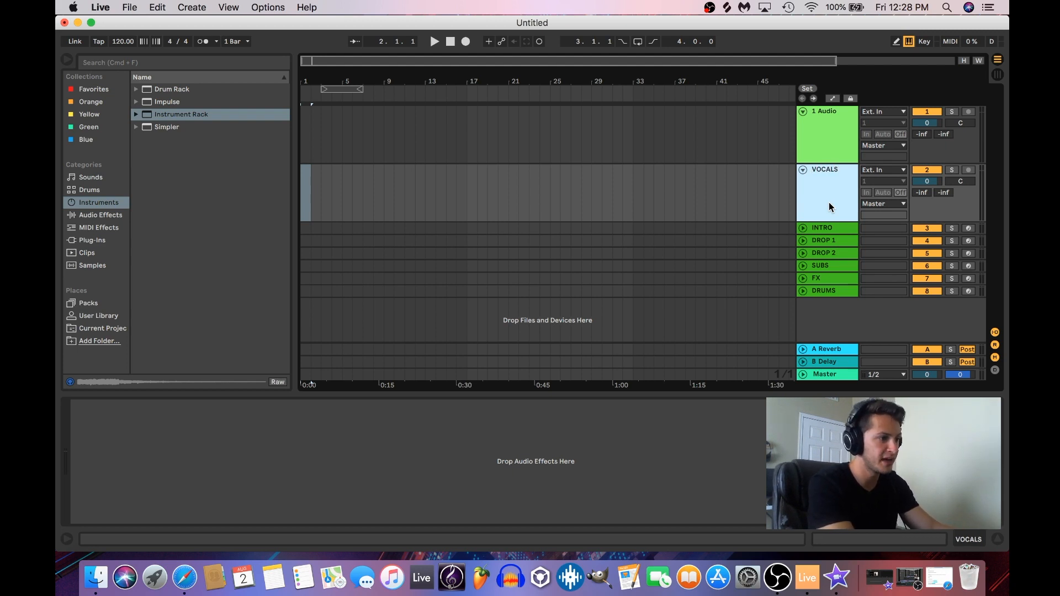
pyautogui.click(823, 138)
pyautogui.press('super+r')
pyautogui.write('V')
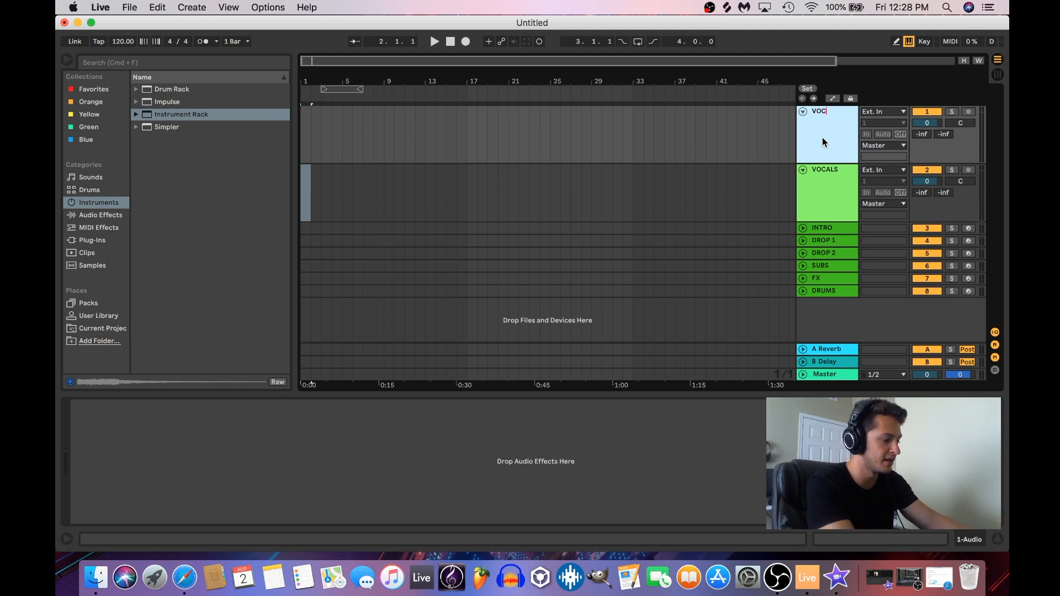
# Move the VOCALS 2 track below the VOCALS track and fold both vocal tracks
pyautogui.moveTo(824, 141); pyautogui.dragTo(831, 227)
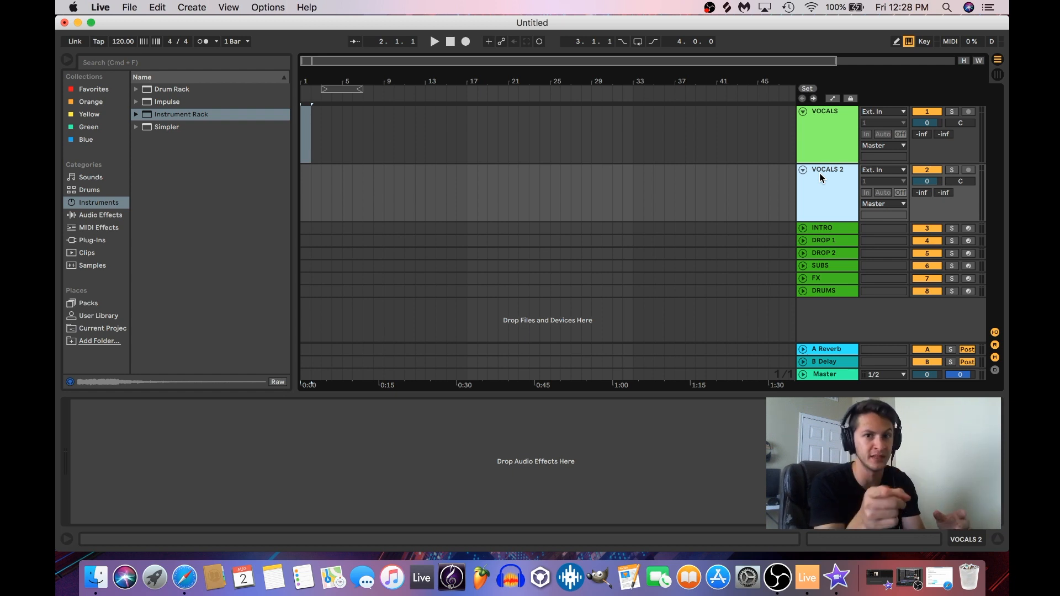
pyautogui.click(802, 111)
pyautogui.click(803, 124)
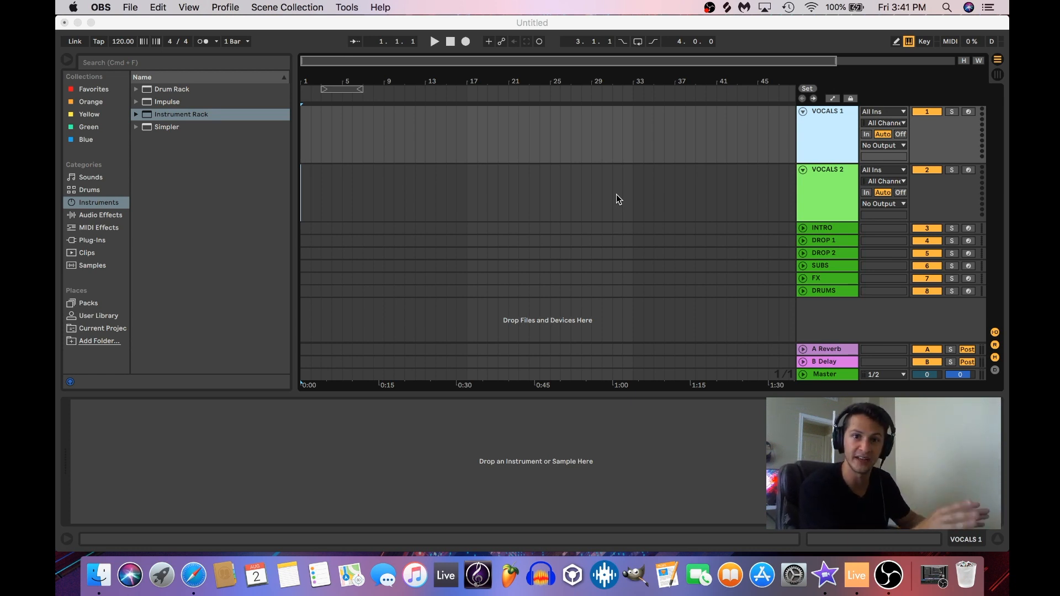
# View the Save Current Set as Default option in the File/Folder preferences, and close the preferences
pyautogui.click(108, 18)
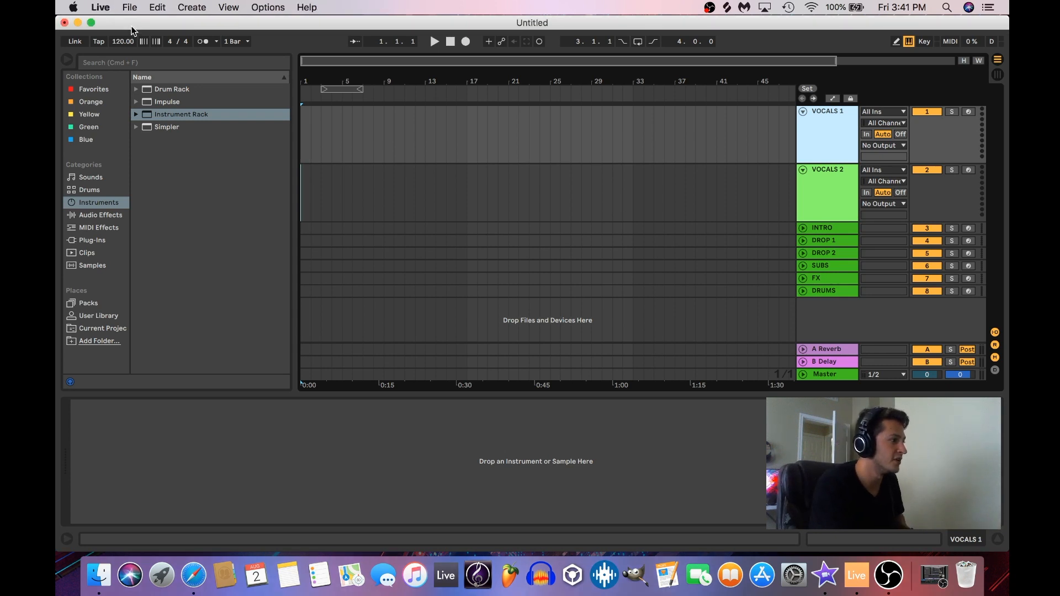
pyautogui.click(102, 8)
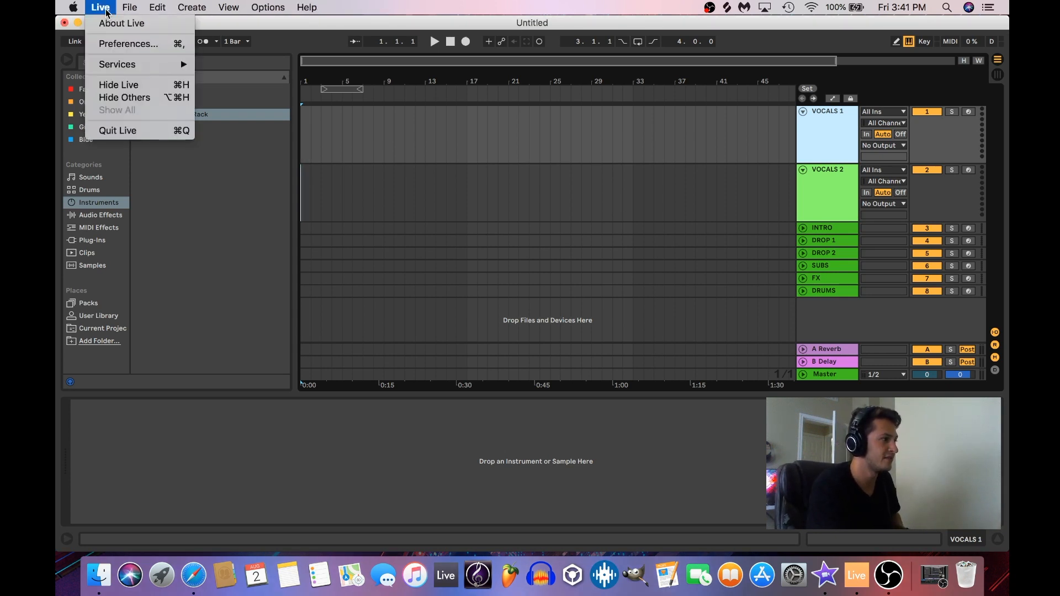
pyautogui.click(119, 42)
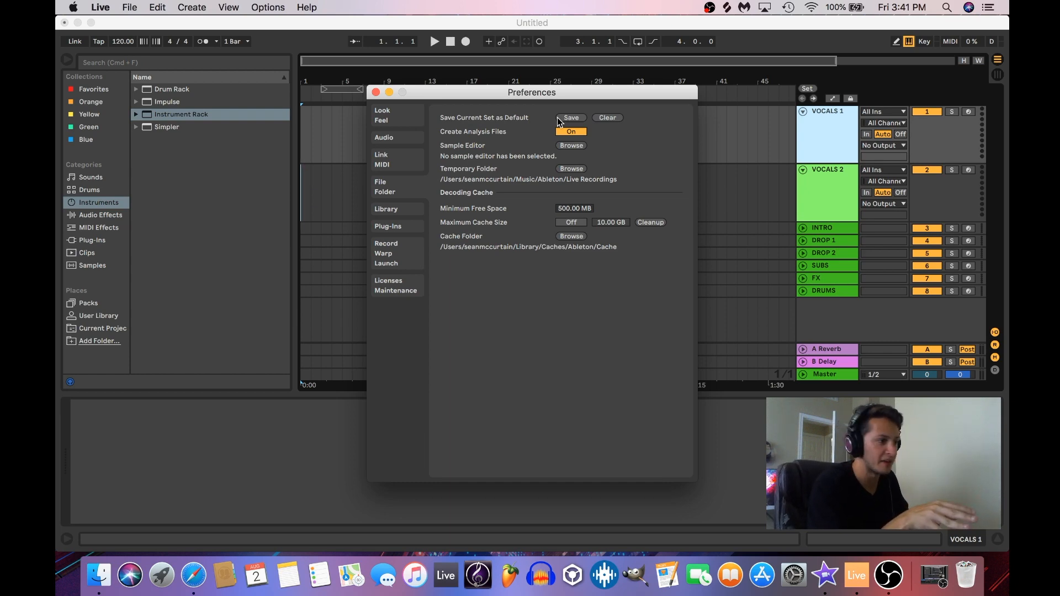
pyautogui.click(376, 91)
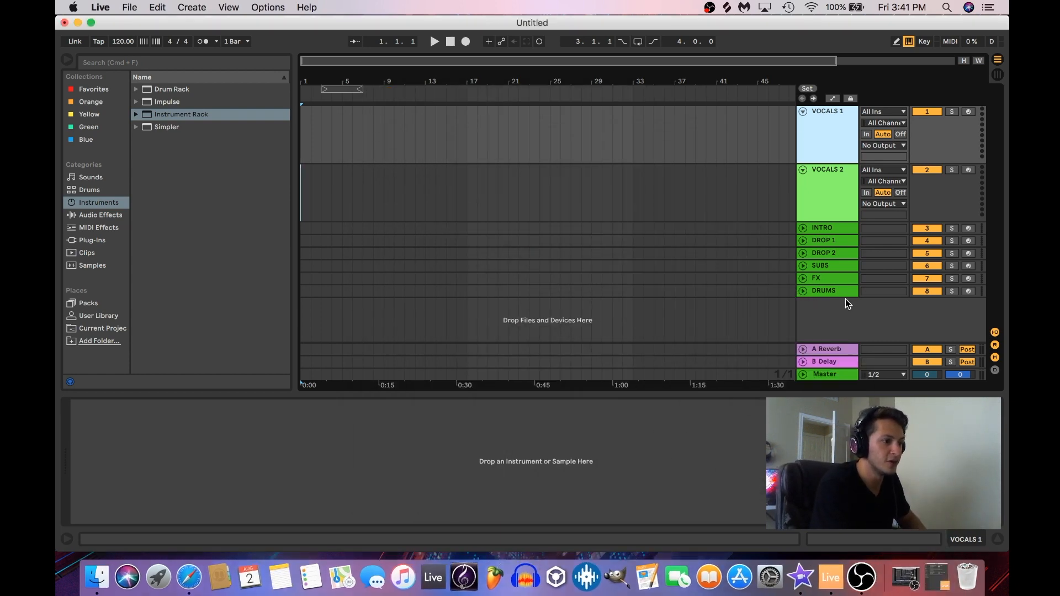
# Select the DRUMS track to show its device chain
pyautogui.click(826, 291)
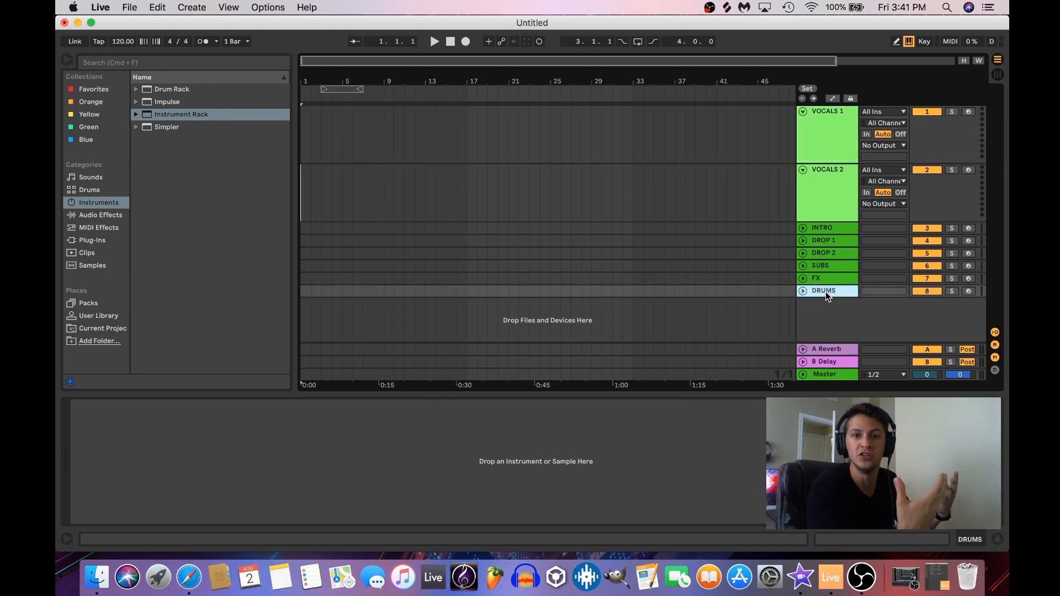